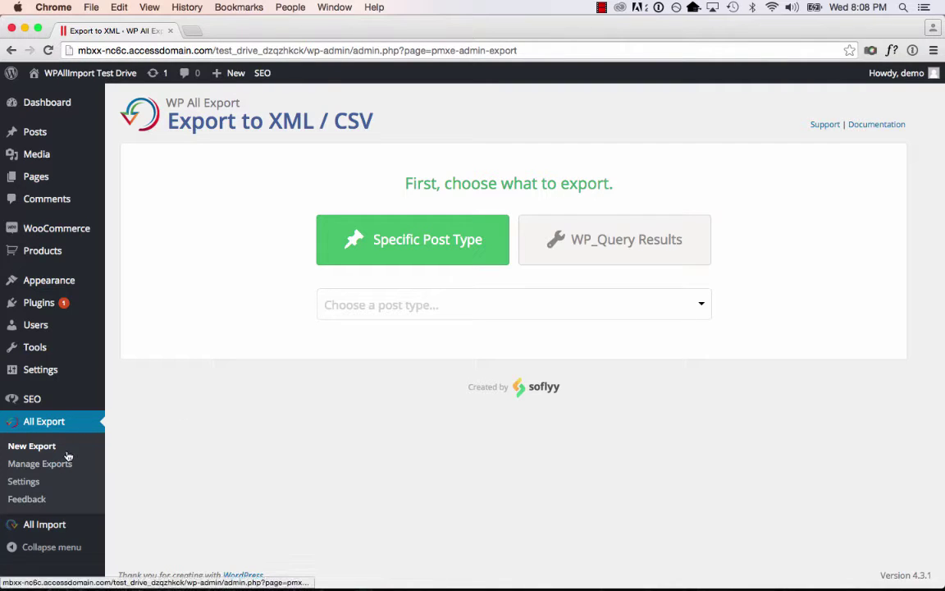
Choose WooCommerce Products as the export post type and open Add Filtering Options.
click(468, 302)
click(509, 414)
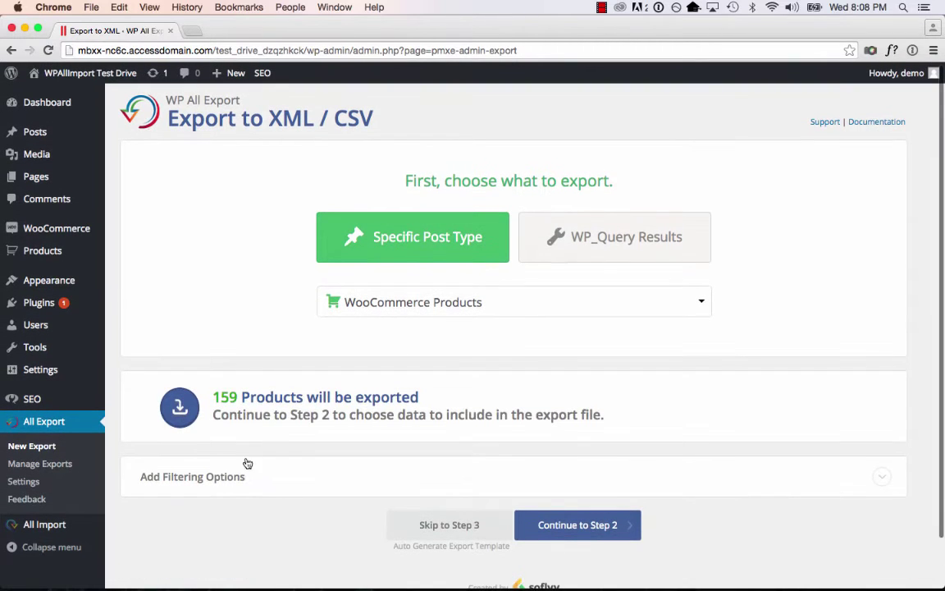
click(244, 479)
scroll(246, 479, down, 5)
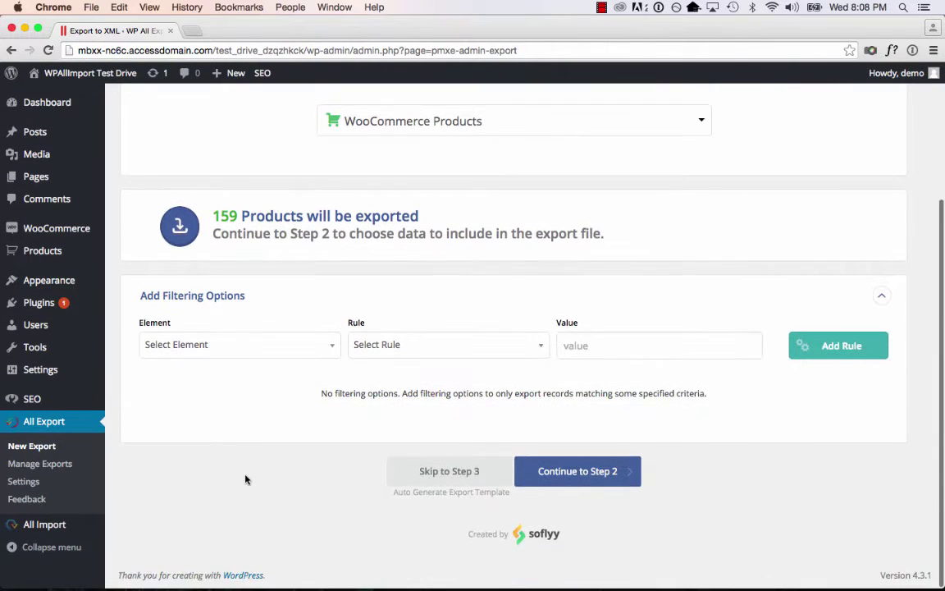
click(286, 346)
Look through the filterable product fields without adding a filter, then continue to Step 2.
scroll(276, 417, down, 1)
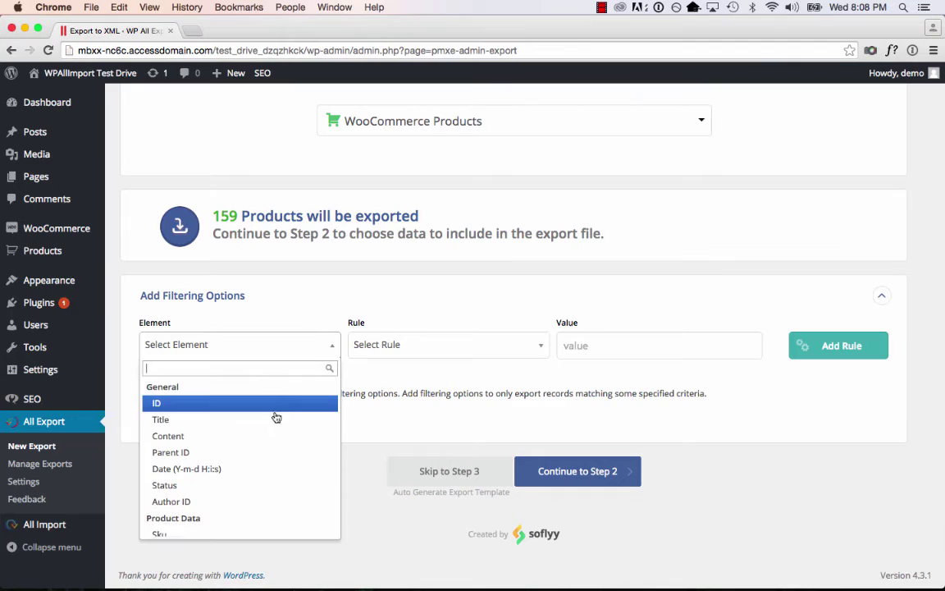
scroll(278, 446, down, 5)
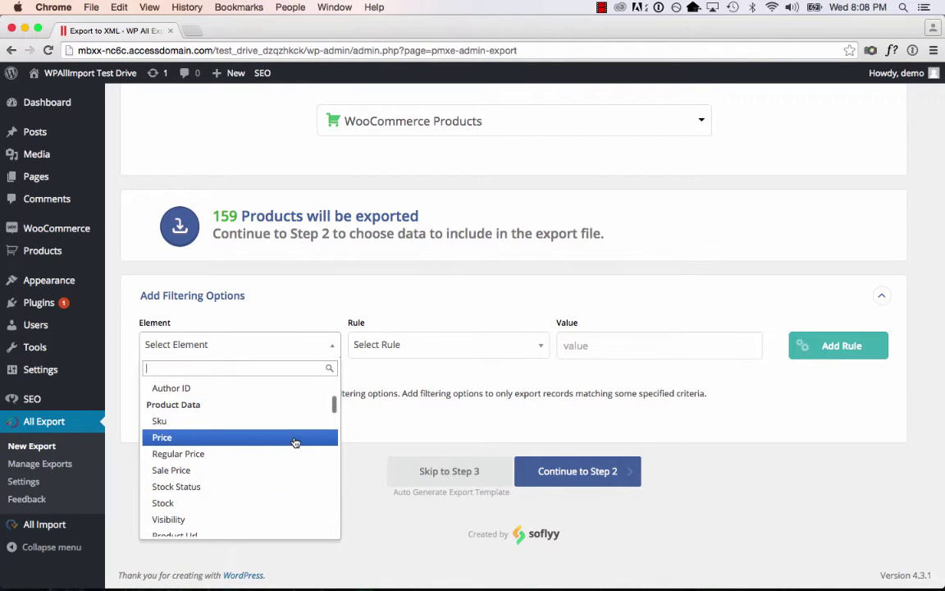
scroll(295, 442, down, 8)
scroll(295, 442, down, 8)
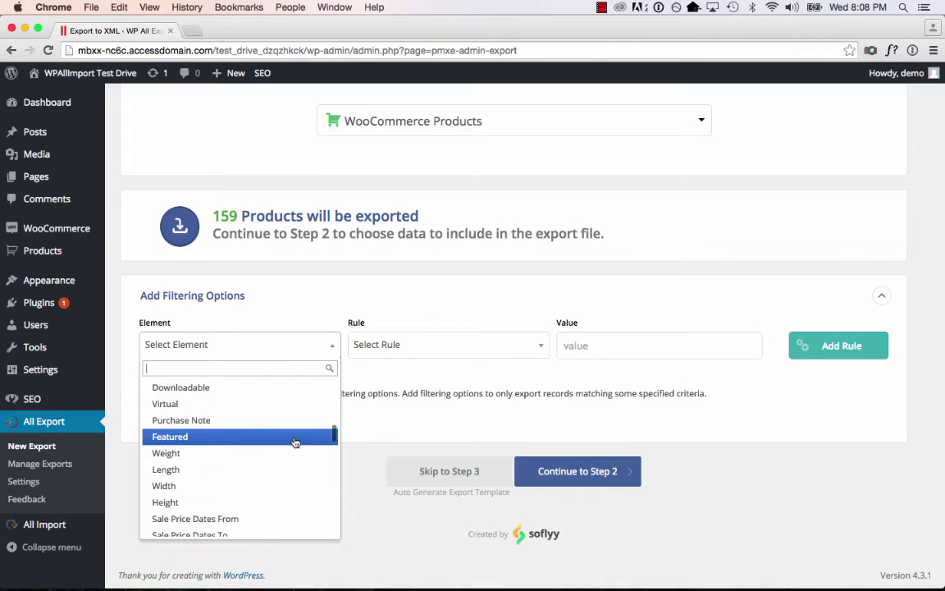
scroll(299, 436, down, 1)
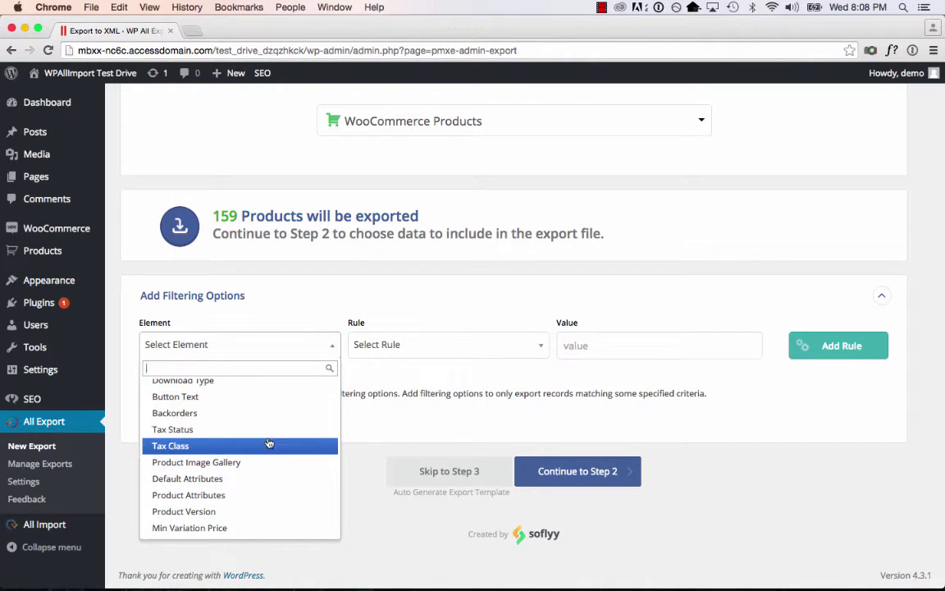
click(359, 274)
click(587, 478)
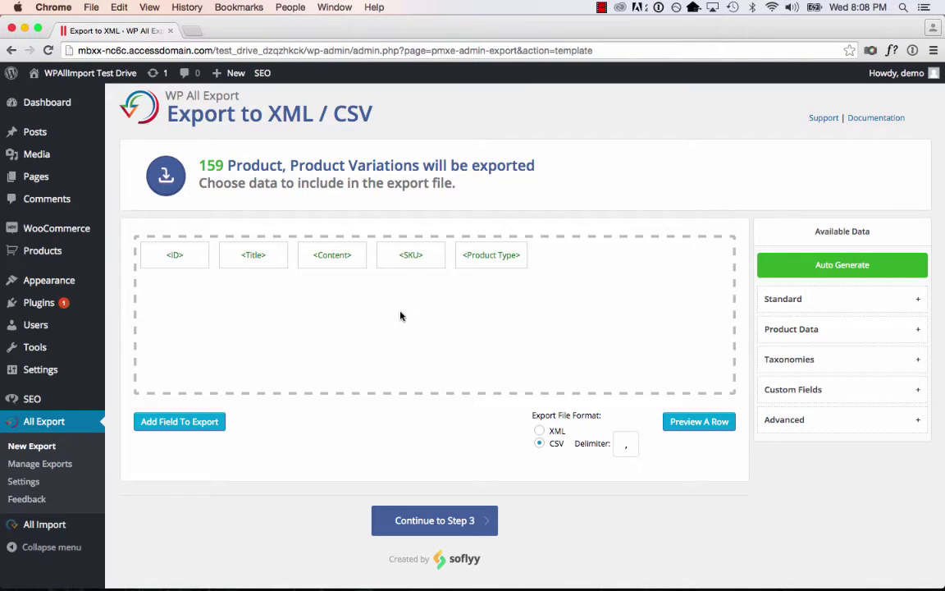
Remove the Content column, add Price after Product Type, and preview one export row.
click(357, 260)
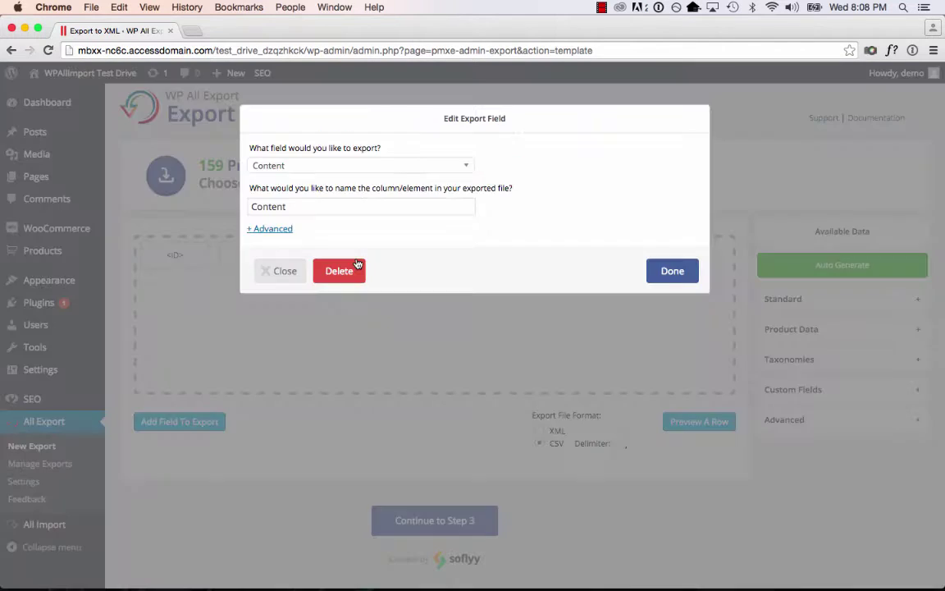
click(359, 271)
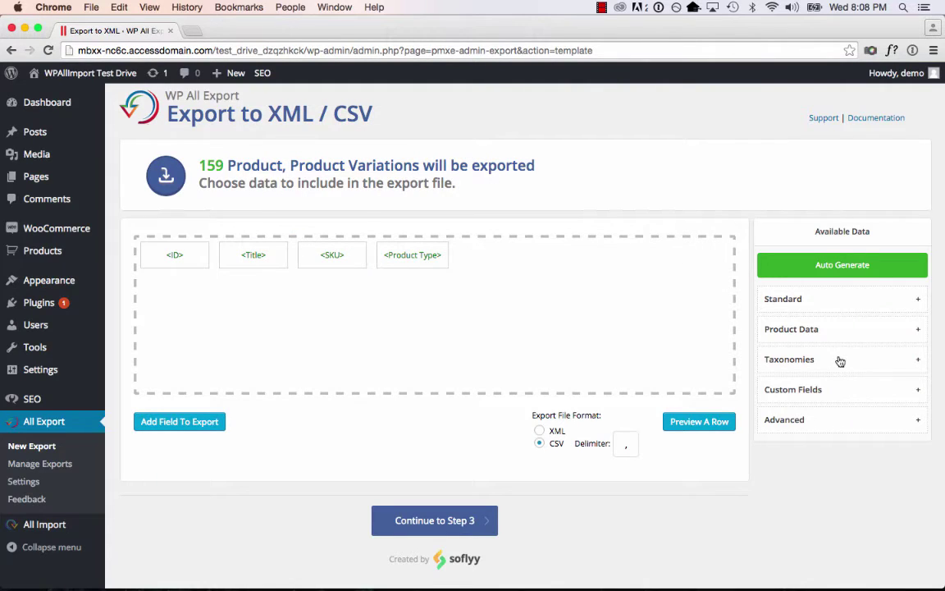
click(890, 330)
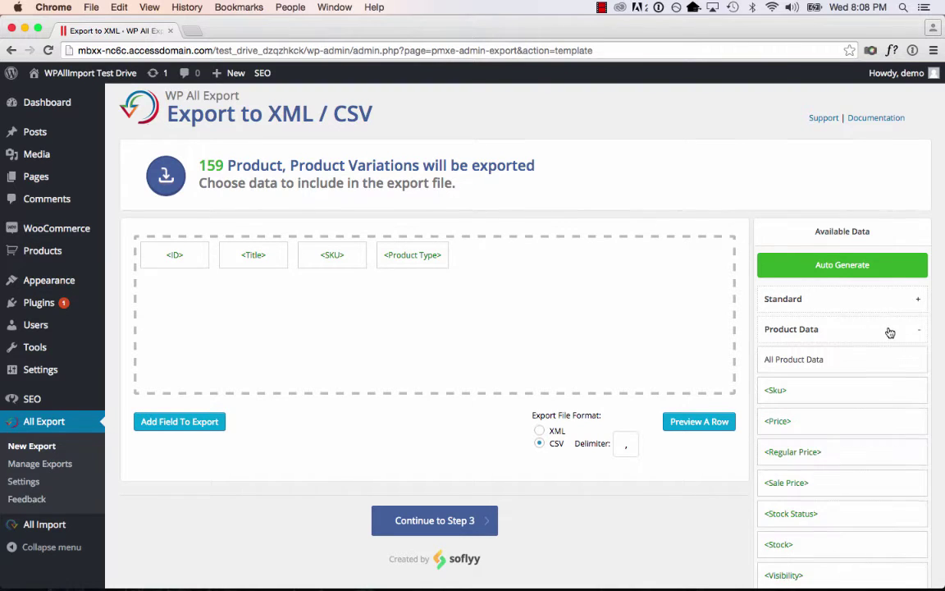
scroll(884, 391, down, 2)
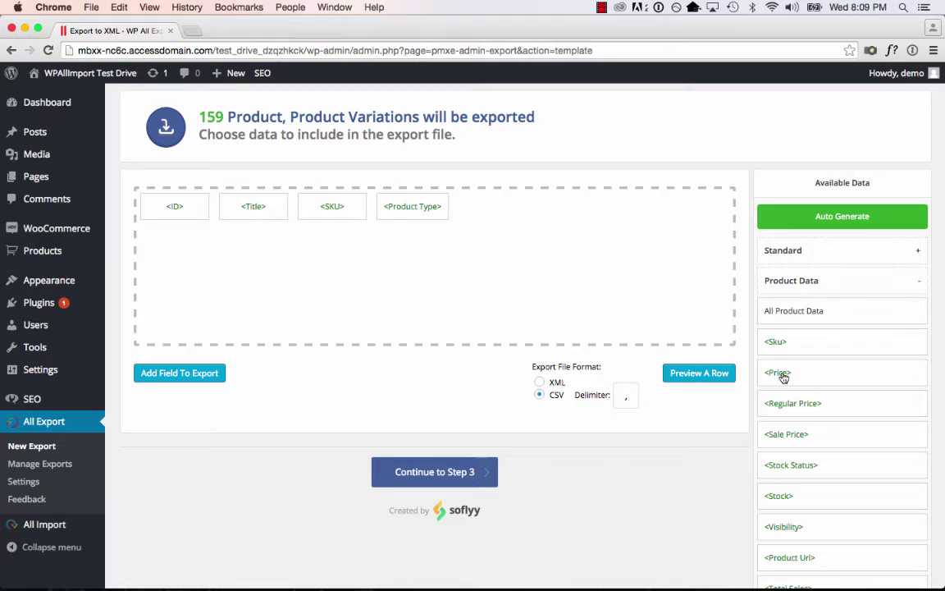
drag(784, 377, 504, 213)
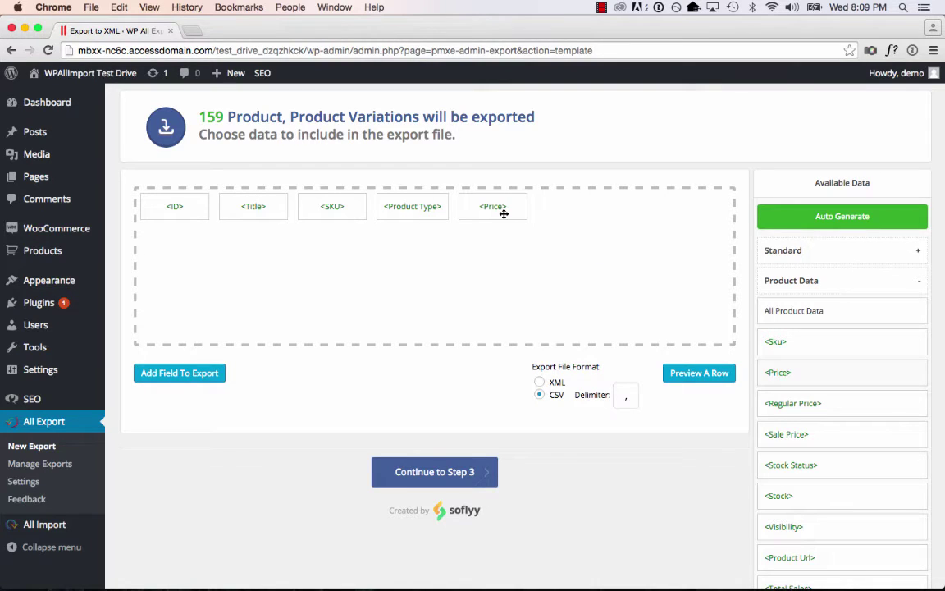
click(720, 378)
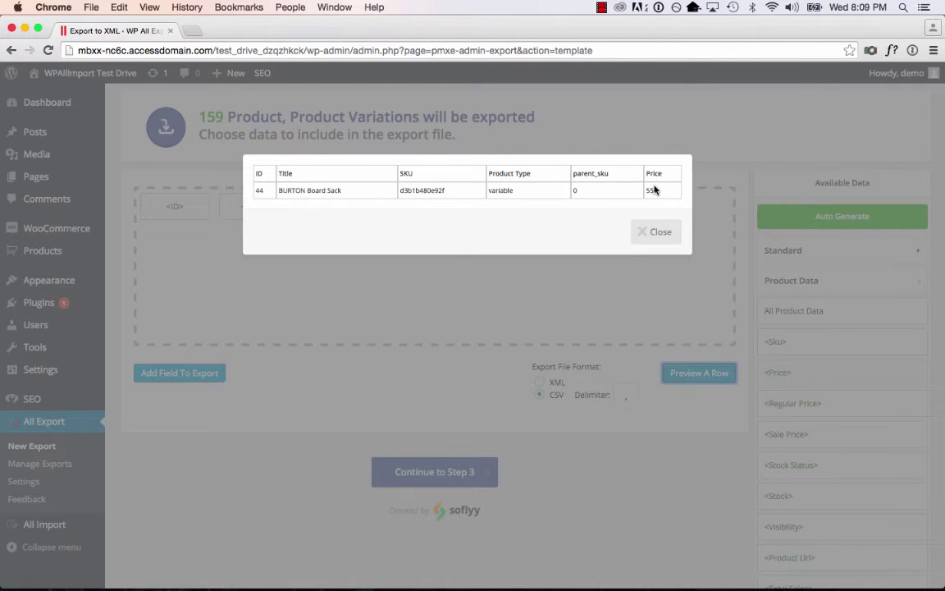
click(656, 236)
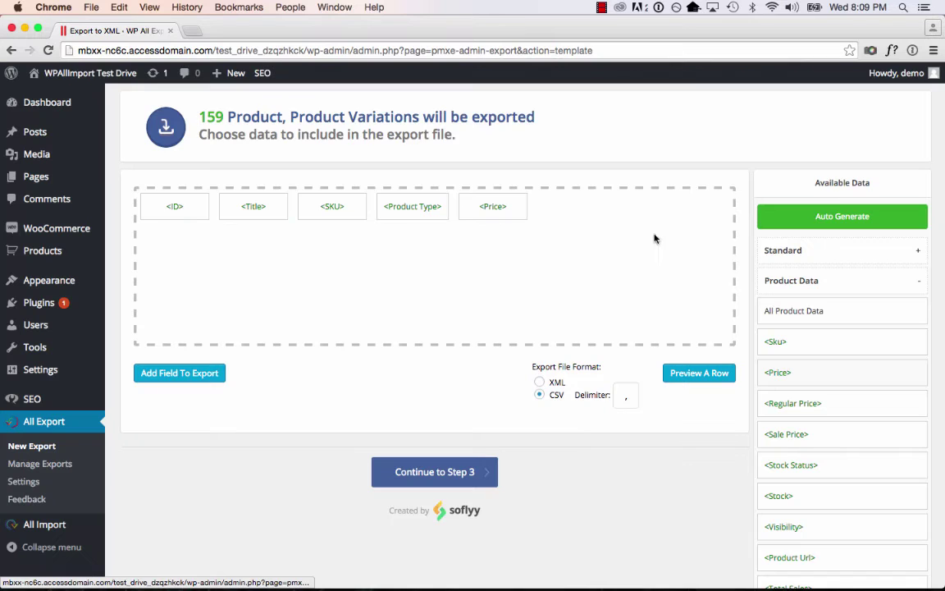
Add the _yoast_wpseo_title custom field as a column after Price.
scroll(623, 305, down, 3)
scroll(821, 382, down, 3)
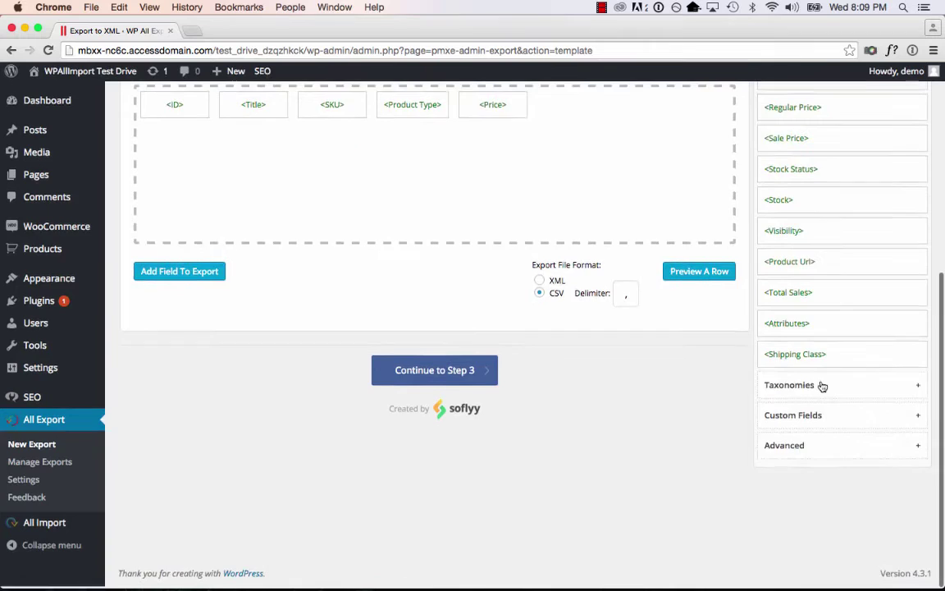
click(846, 420)
scroll(847, 460, down, 8)
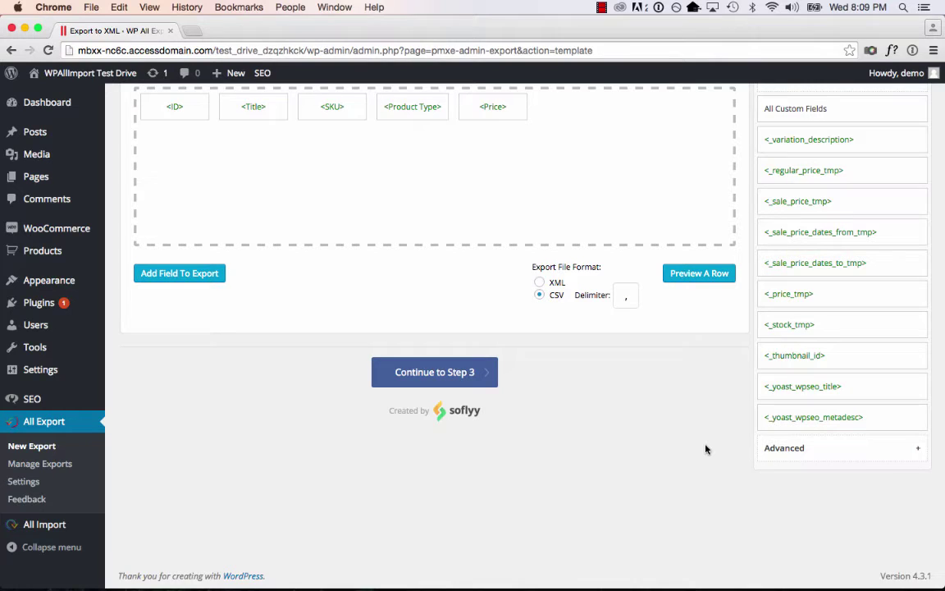
scroll(706, 449, up, 2)
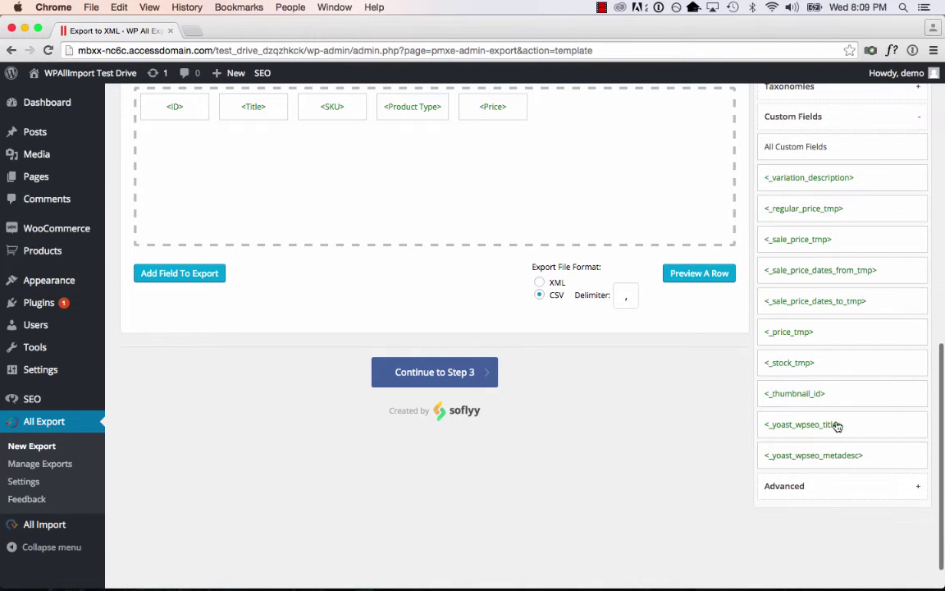
scroll(835, 401, up, 1)
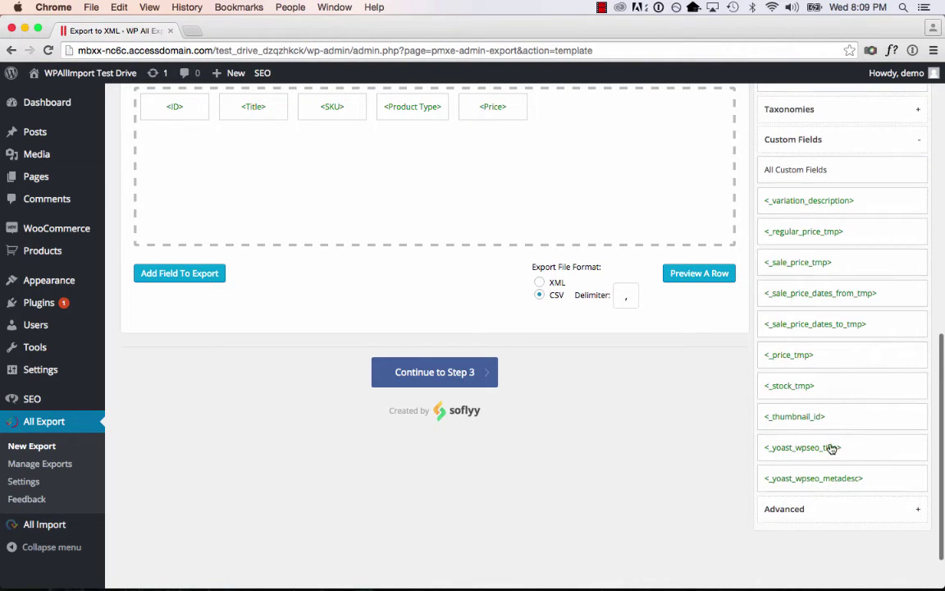
drag(831, 451, 602, 144)
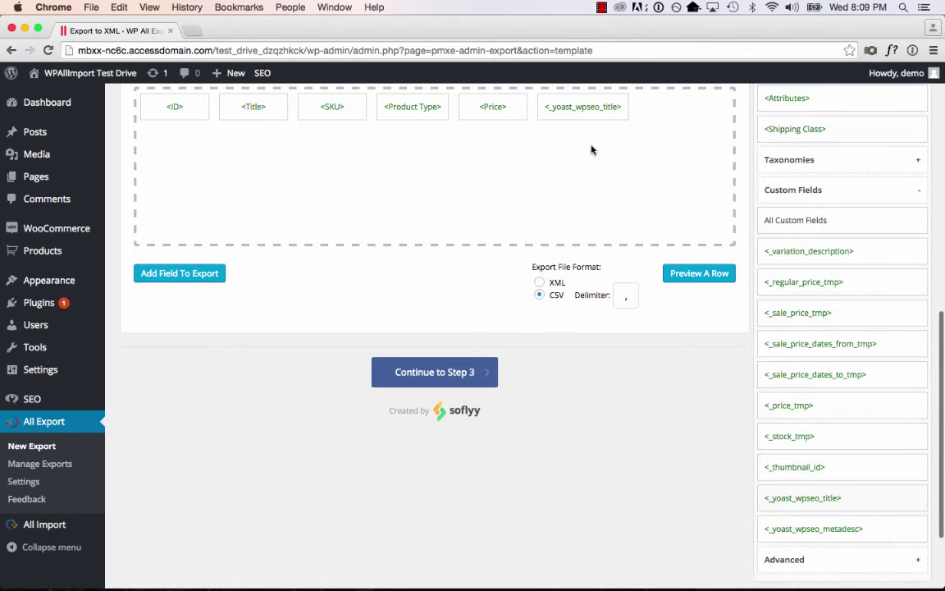
Run the export of all 159 products and download the resulting CSV.
click(479, 386)
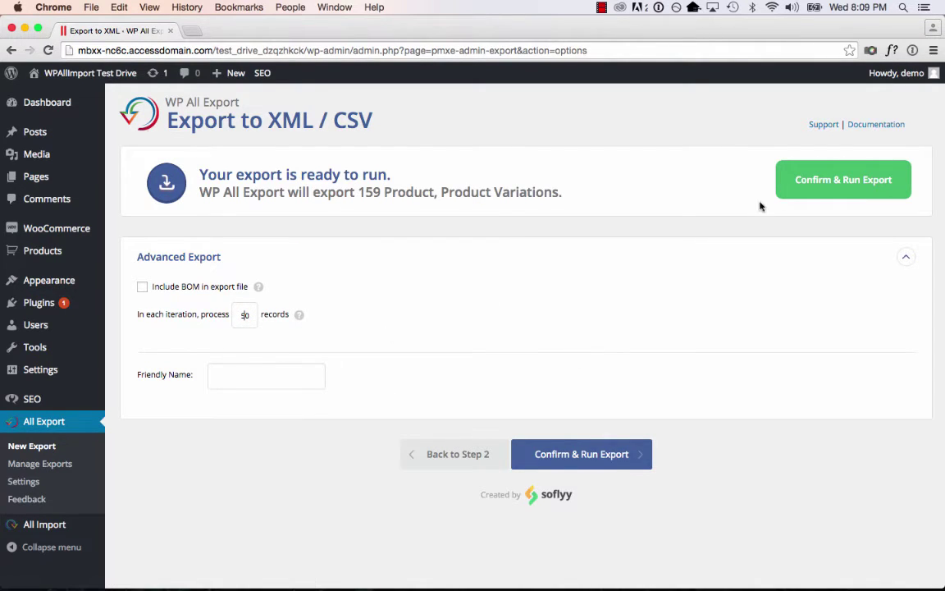
click(802, 191)
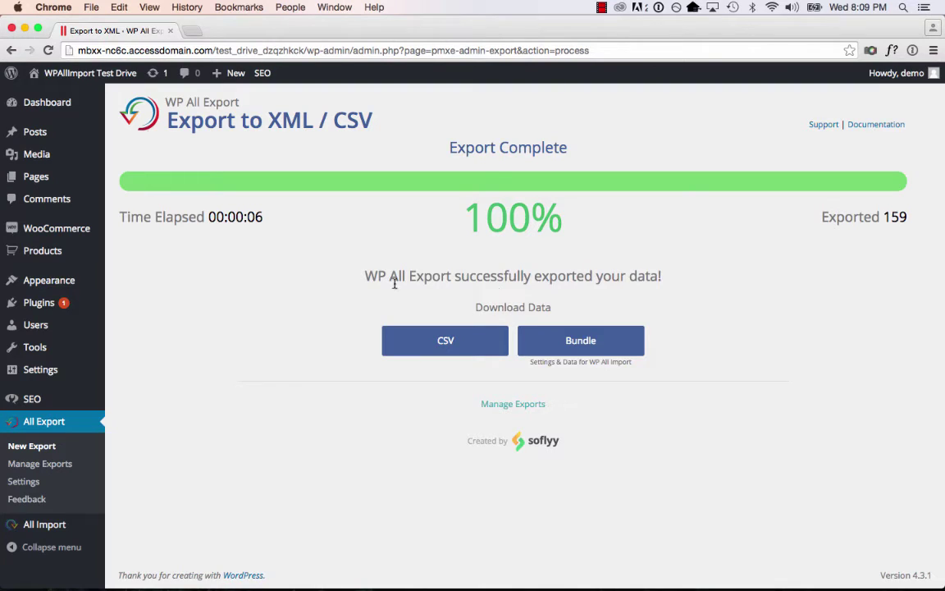
click(448, 342)
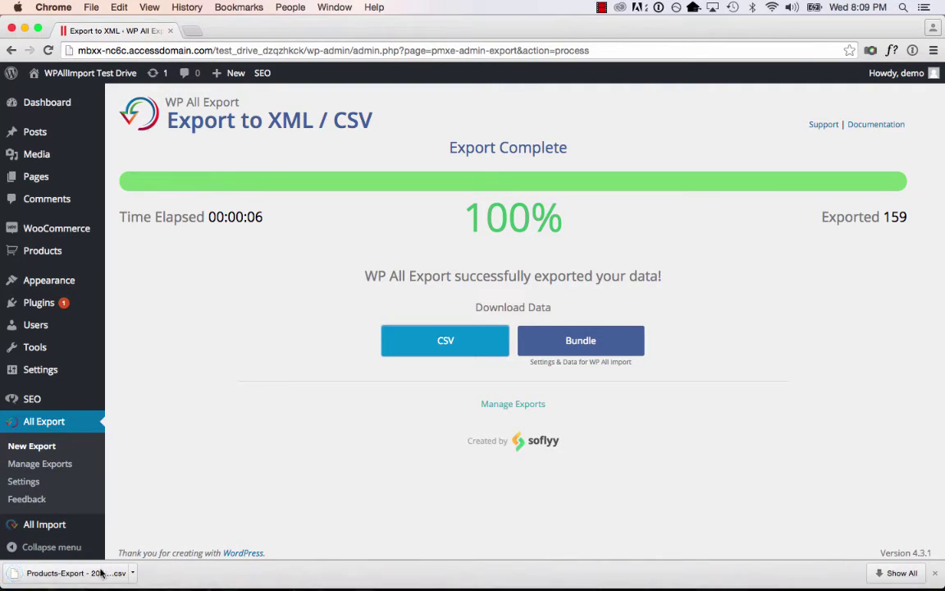
Open the downloaded Products-Export CSV in Excel and find the BURTON Board Sack row.
click(99, 578)
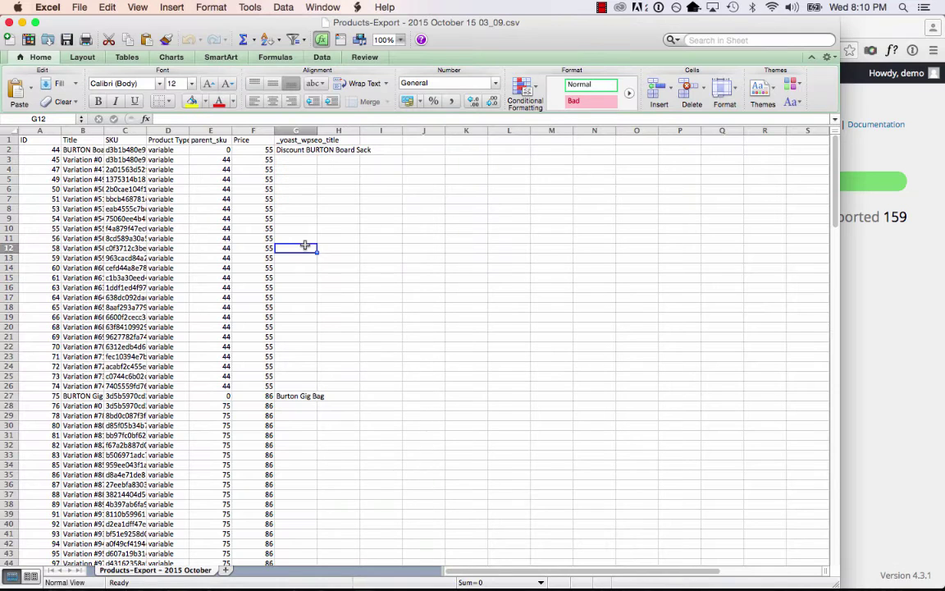
click(306, 235)
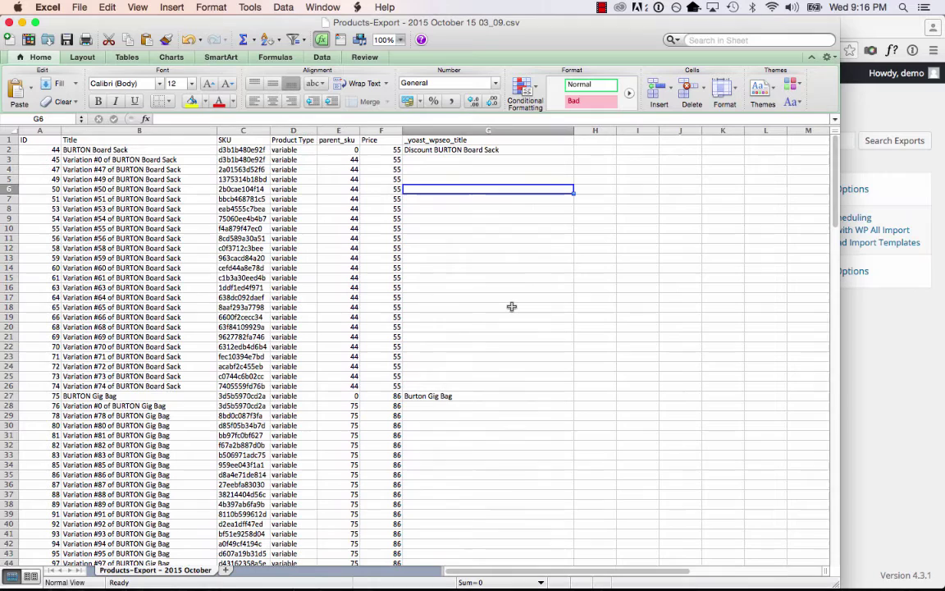
click(512, 306)
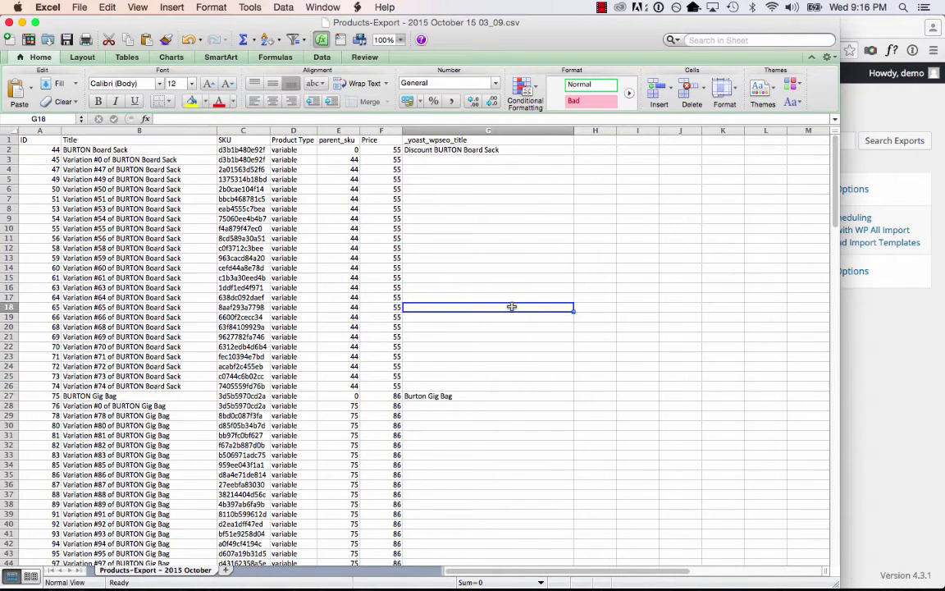
click(474, 229)
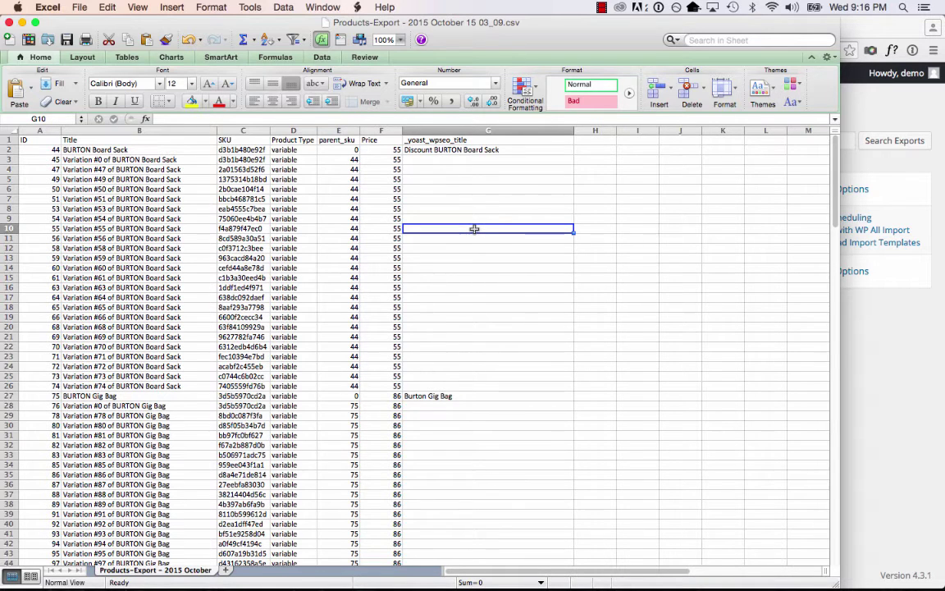
click(135, 147)
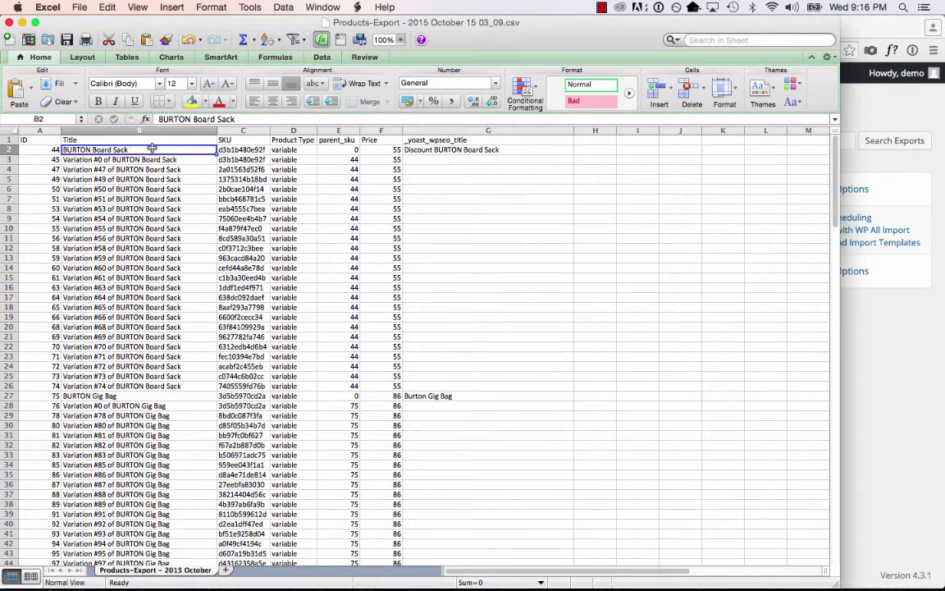
Set the price in F2 to 60 and paste it into F3 through F26.
click(390, 150)
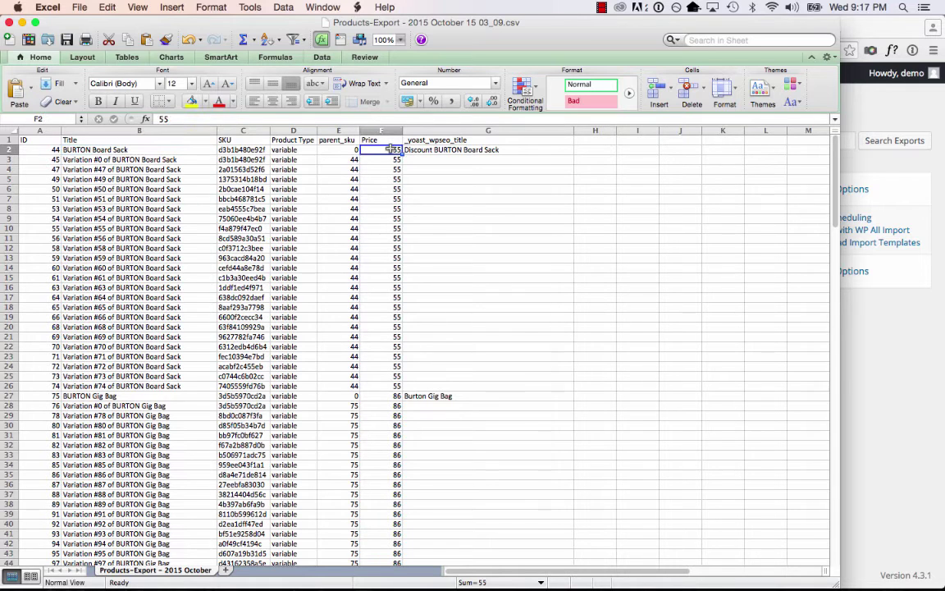
text(60)
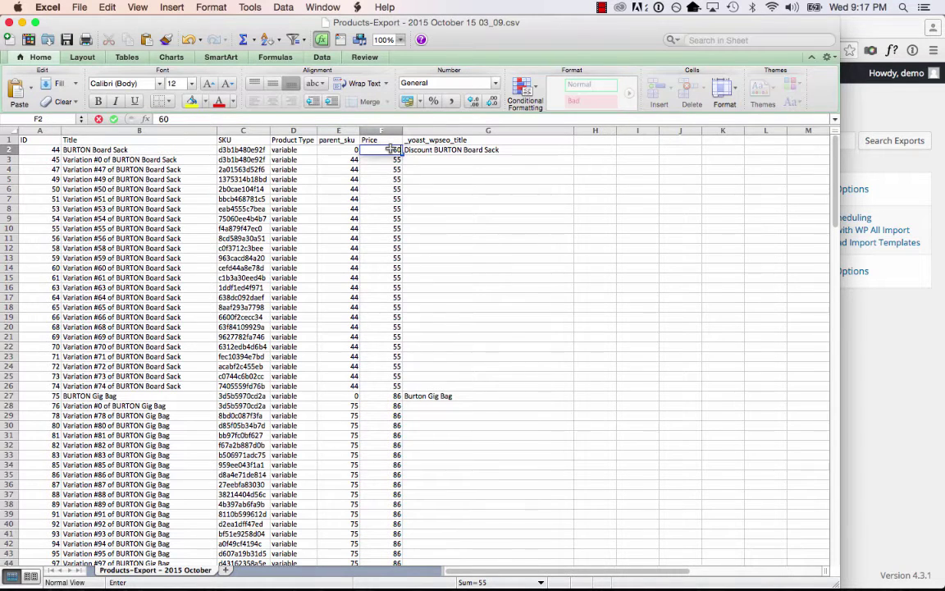
key(Return)
key(super+c)
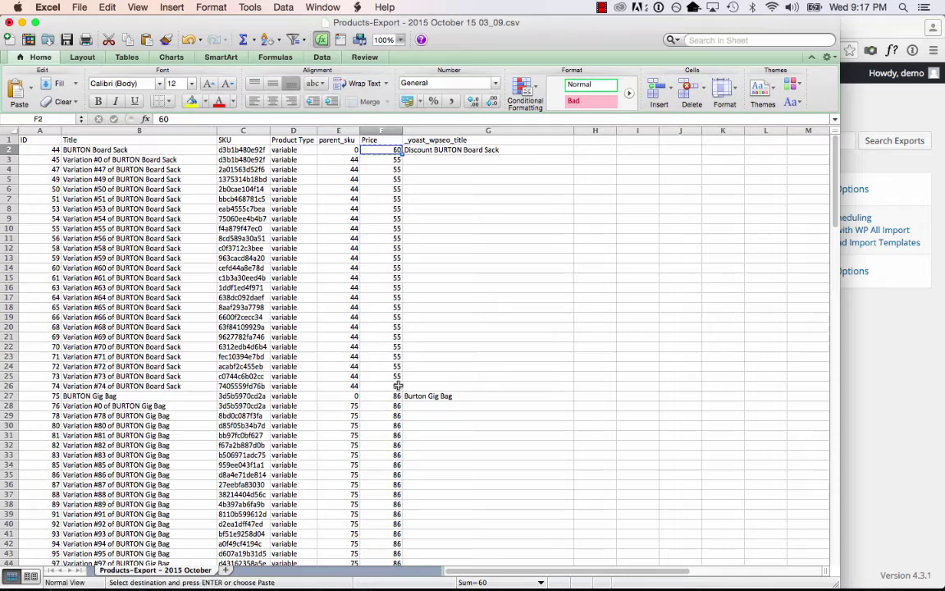
drag(391, 159, 391, 385)
right_click(402, 305)
click(426, 336)
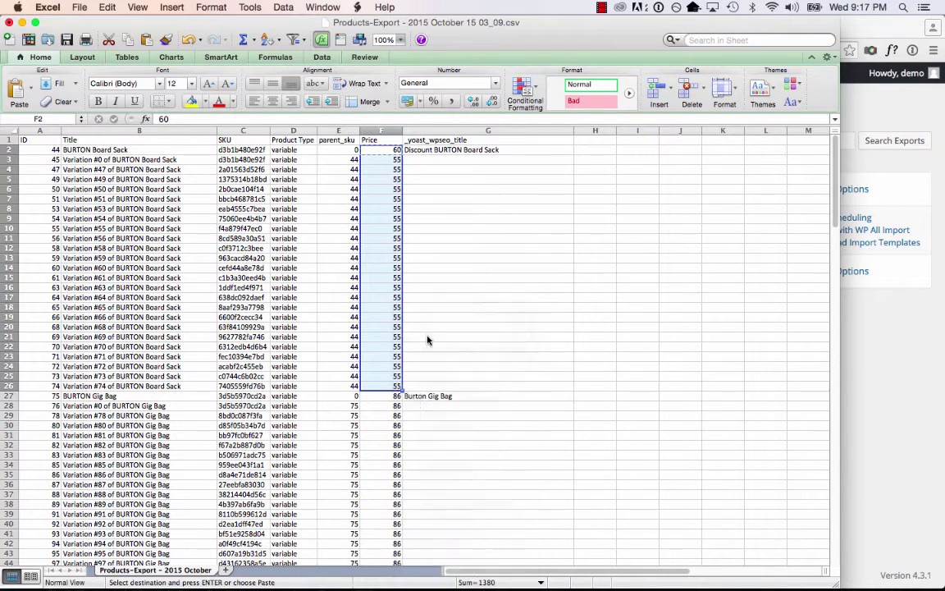
click(459, 267)
click(384, 140)
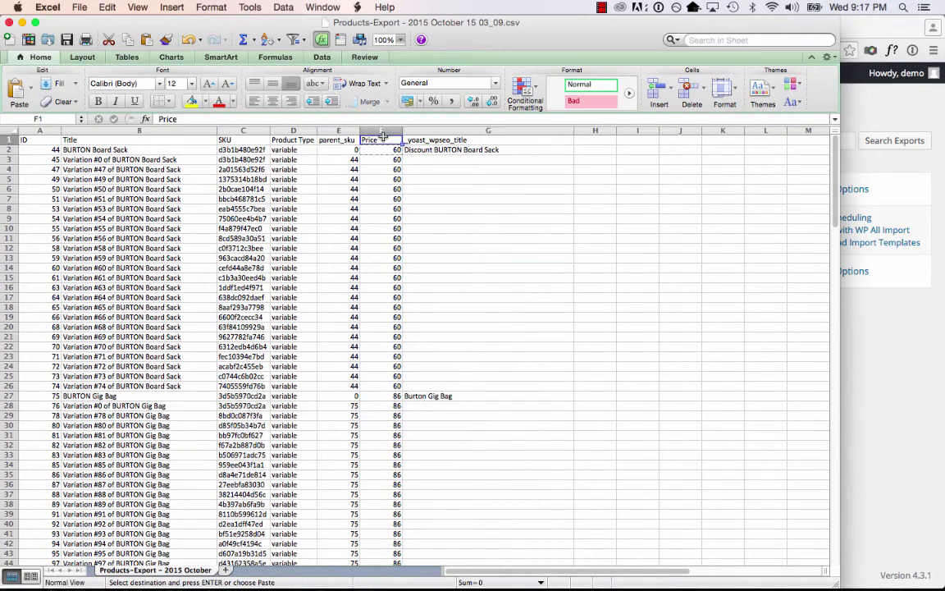
Add a Sale Price header in H1, fill H2:H26 with 45, and save as CSV.
click(598, 139)
text(Sale Pr)
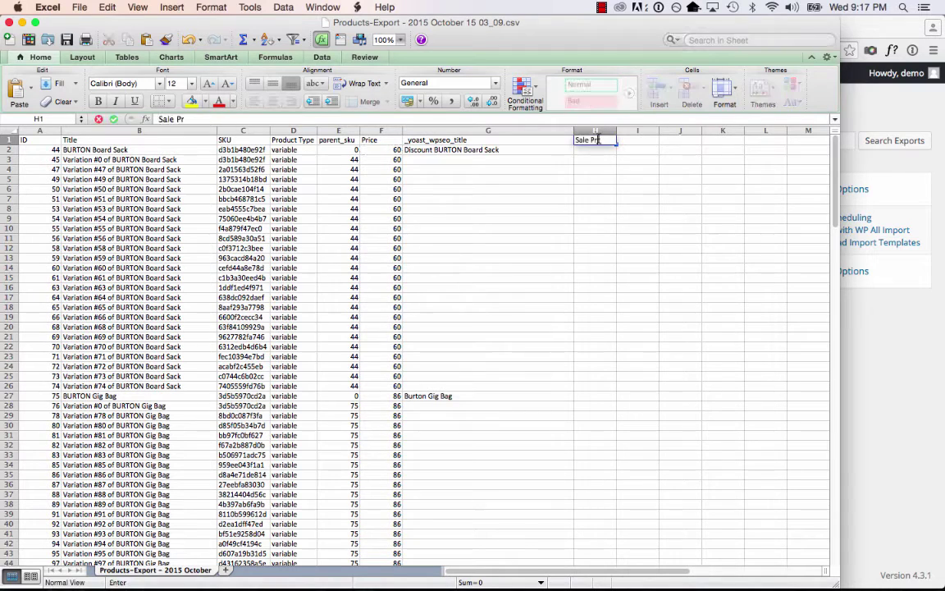
text(ice)
key(Return)
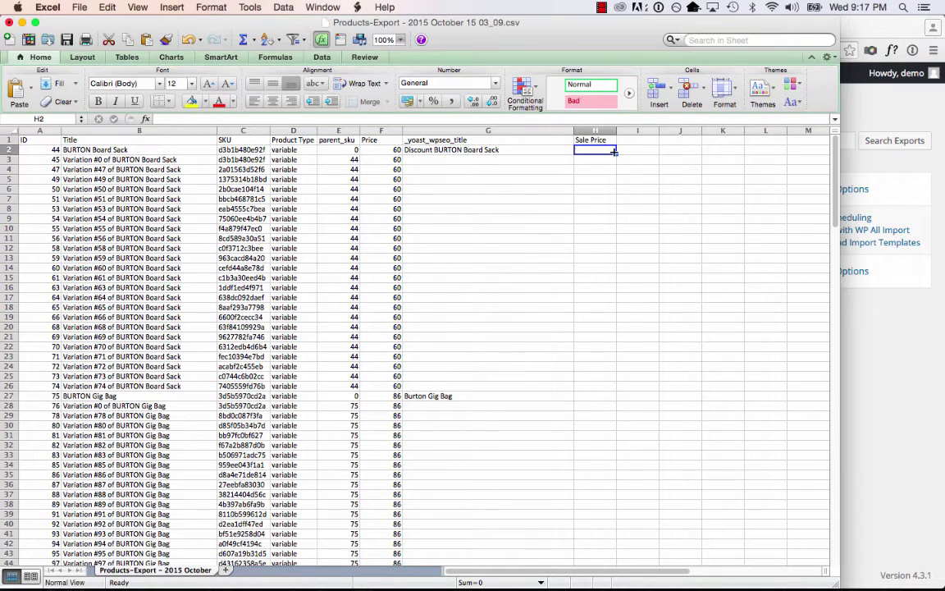
text(45)
key(Return)
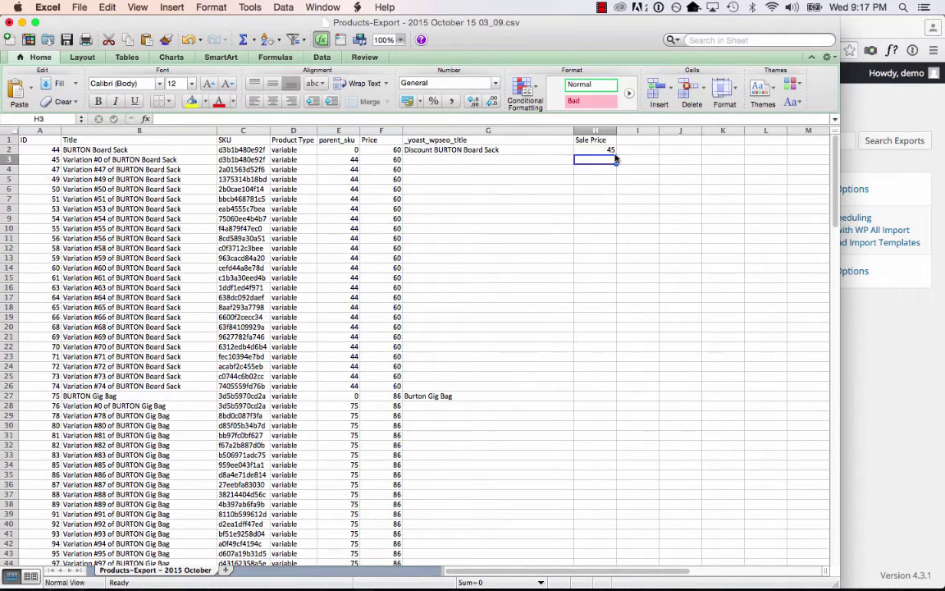
click(607, 150)
key(super+c)
shift+click(594, 389)
key(super+v)
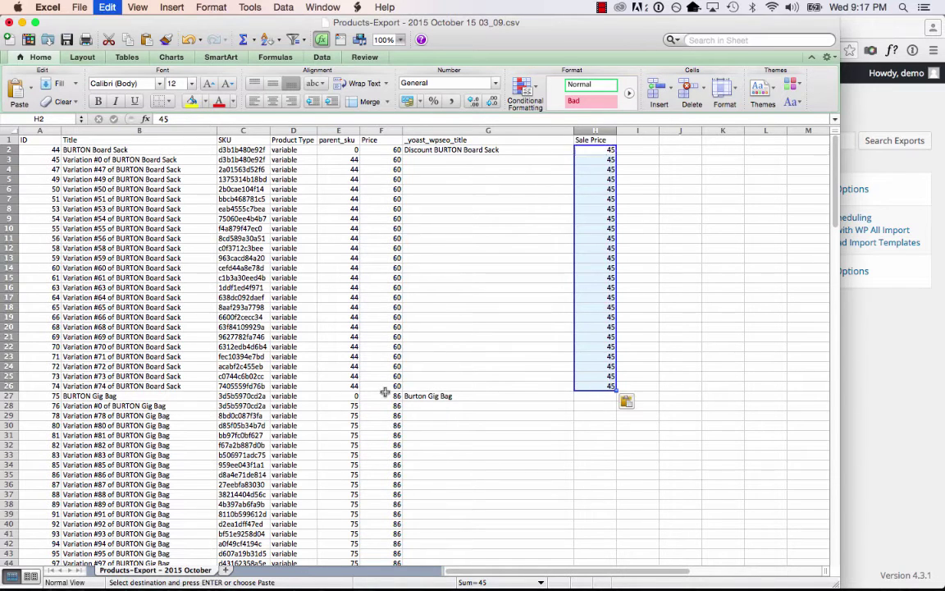
click(479, 364)
key(super+s)
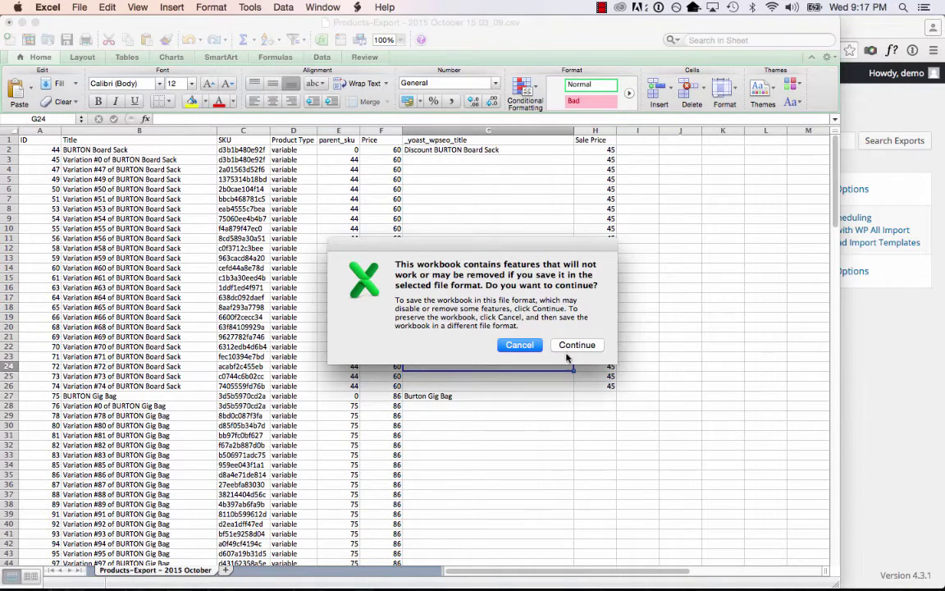
click(571, 346)
Start a WP All Import import and upload 'Products-Export - 2015 October 15 03_09.csv'.
click(882, 419)
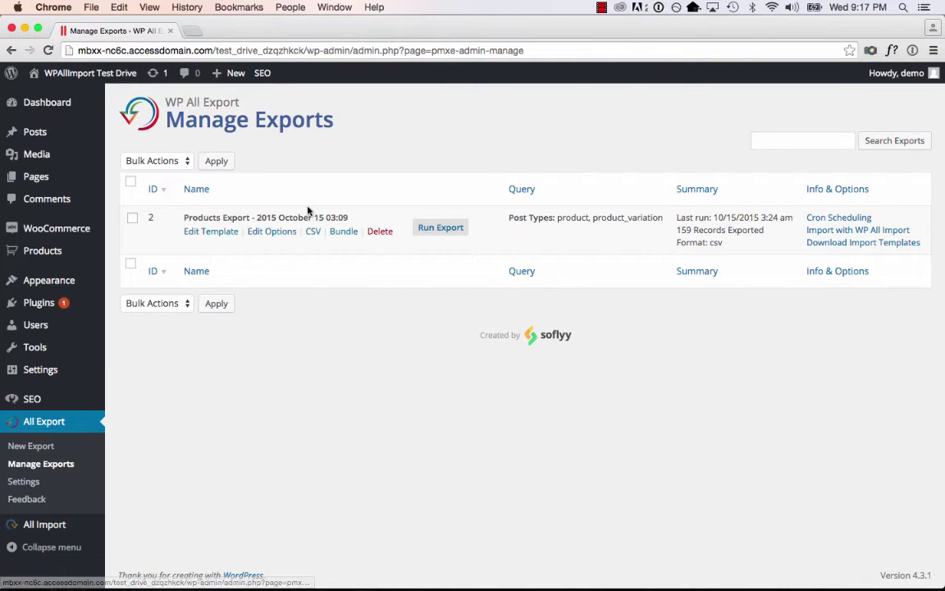
click(819, 232)
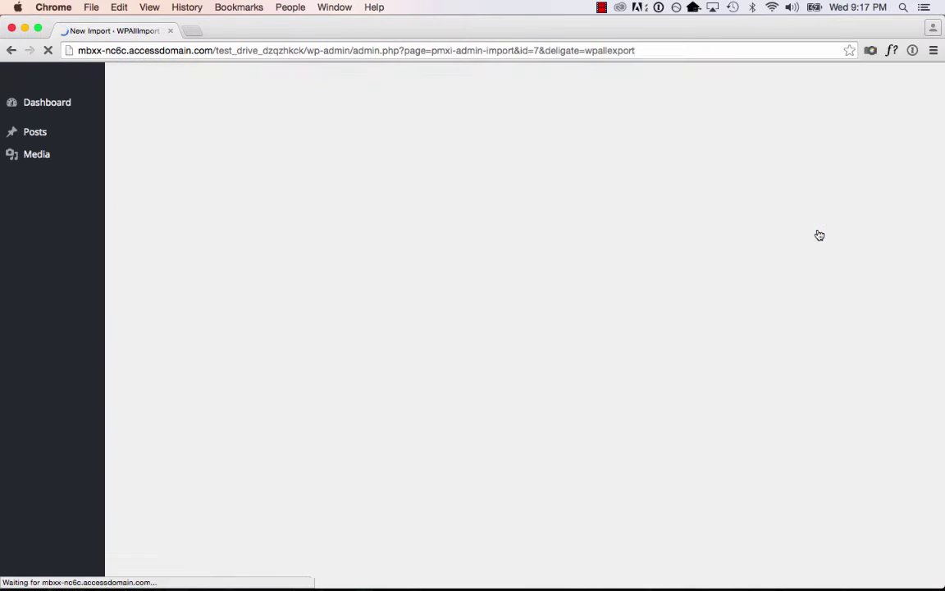
click(361, 262)
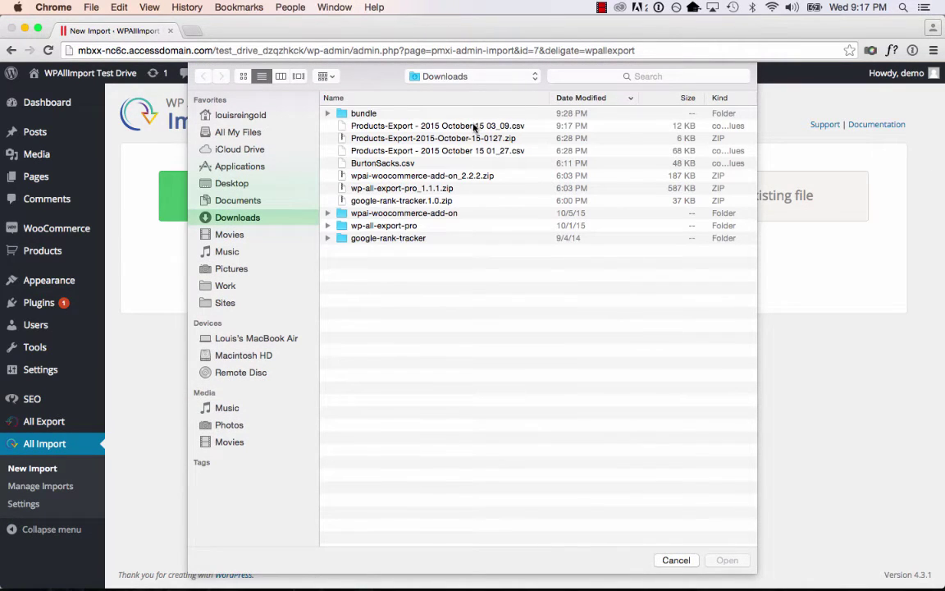
double_click(474, 127)
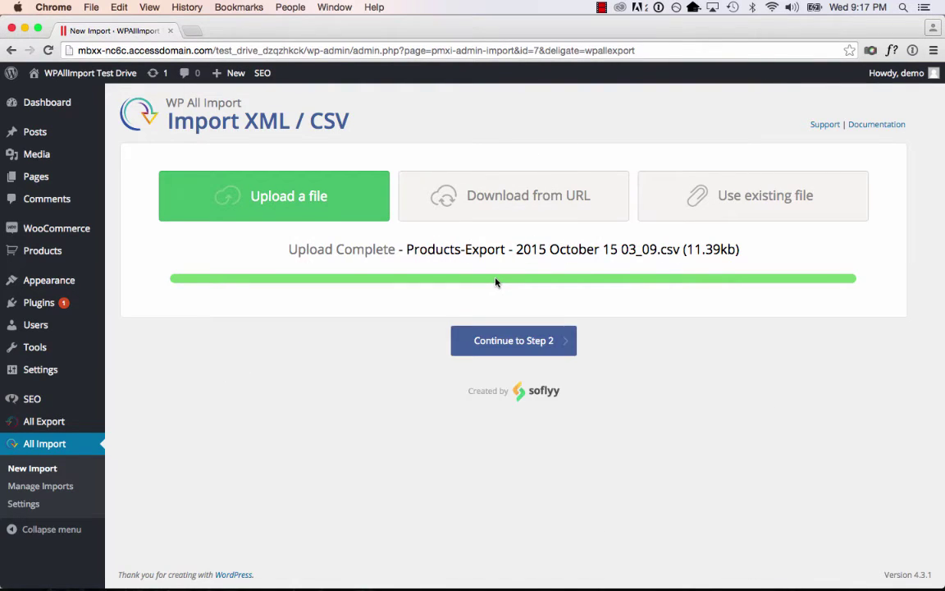
In the WooCommerce Add-On, map the Sale Price field to {saleprice[1]}, then continue to Step 4.
click(518, 341)
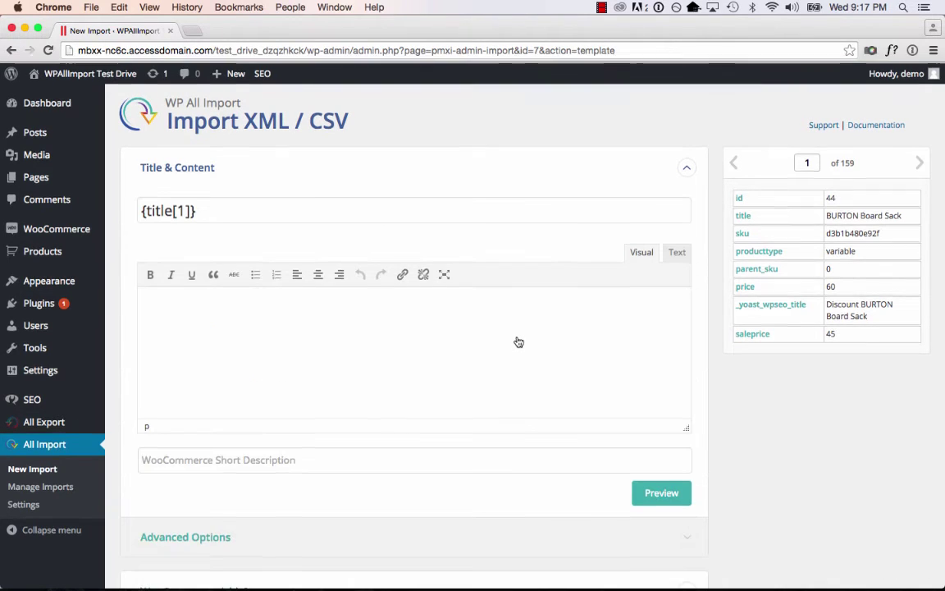
scroll(495, 328, down, 1)
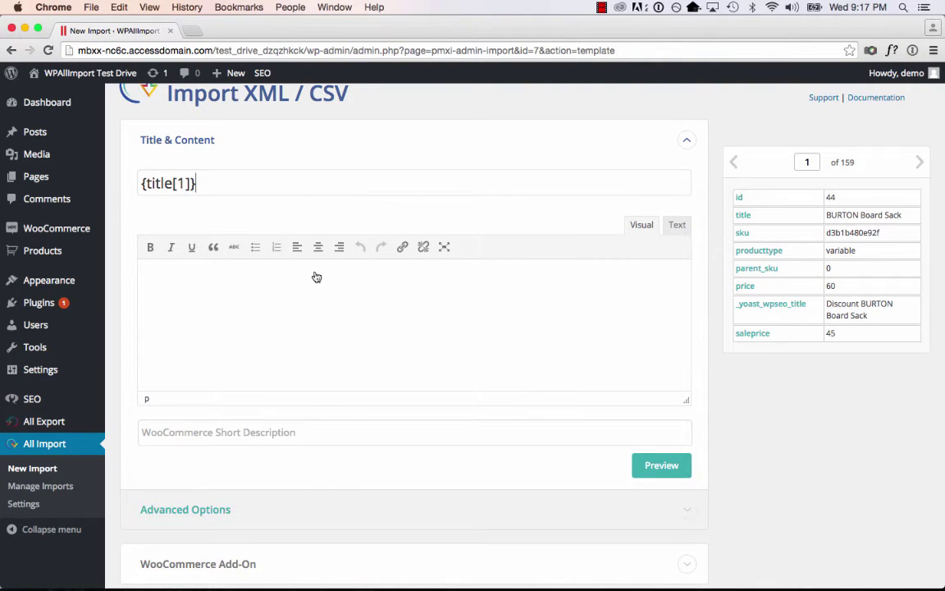
scroll(347, 435, down, 3)
click(344, 456)
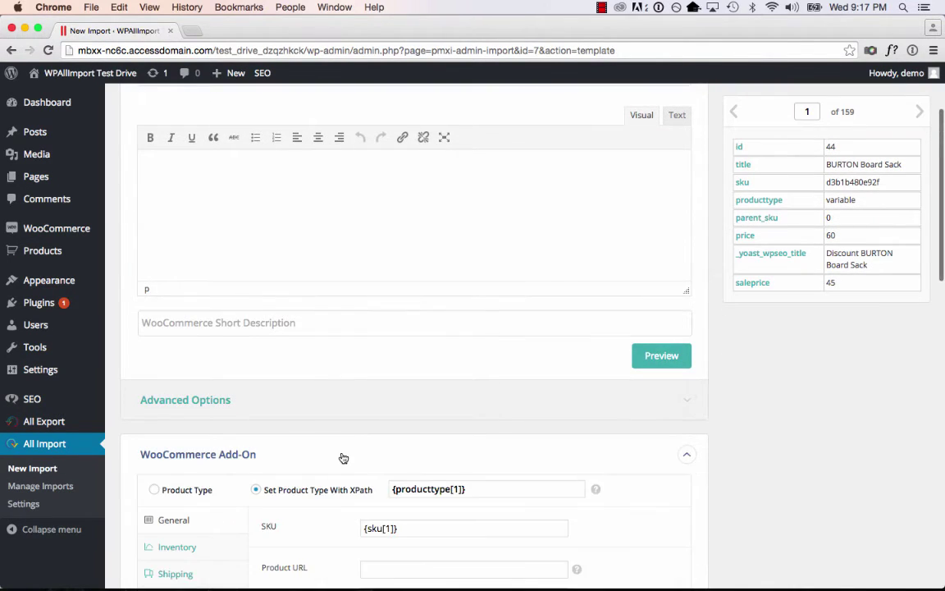
scroll(401, 513, down, 8)
click(437, 370)
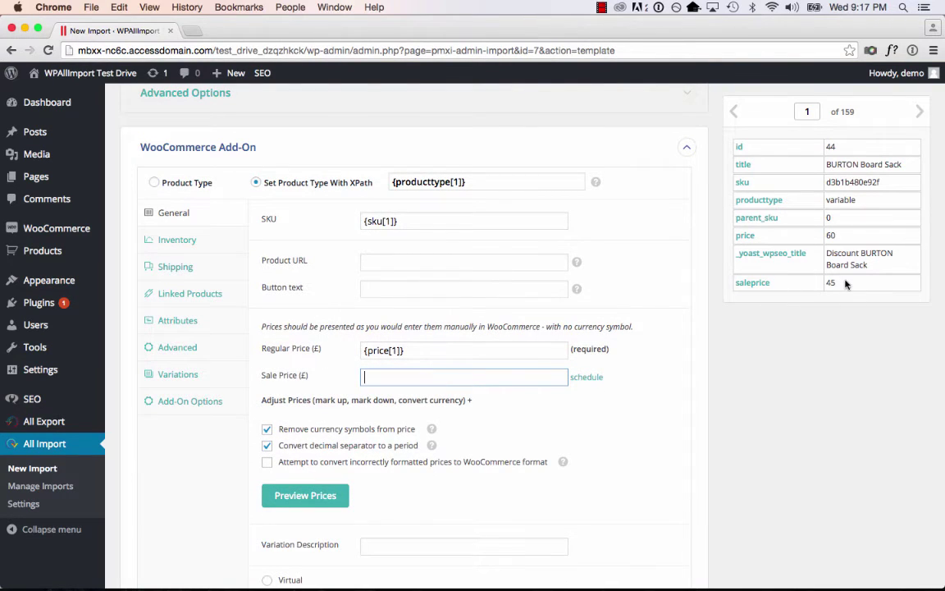
drag(781, 284, 460, 375)
scroll(460, 375, down, 15)
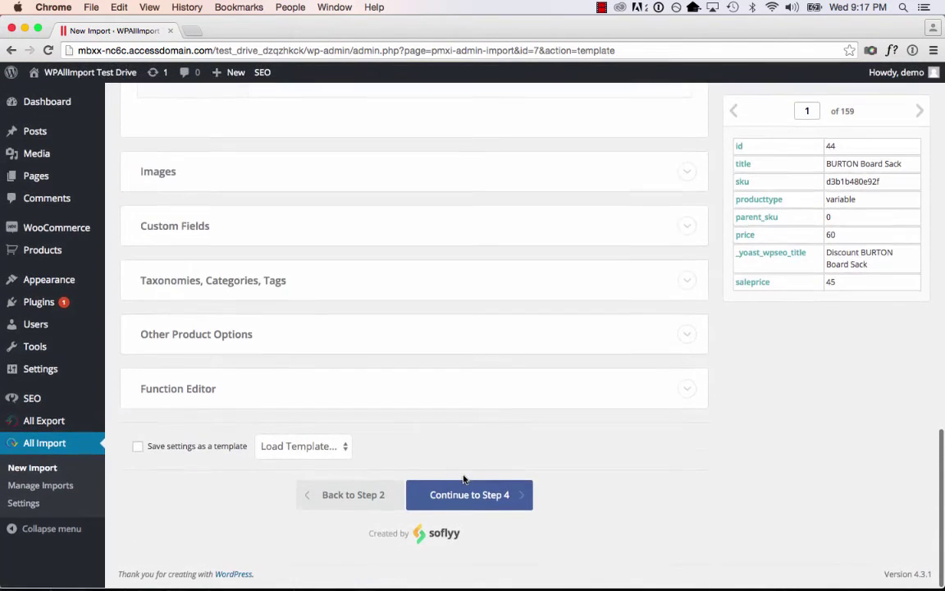
click(464, 482)
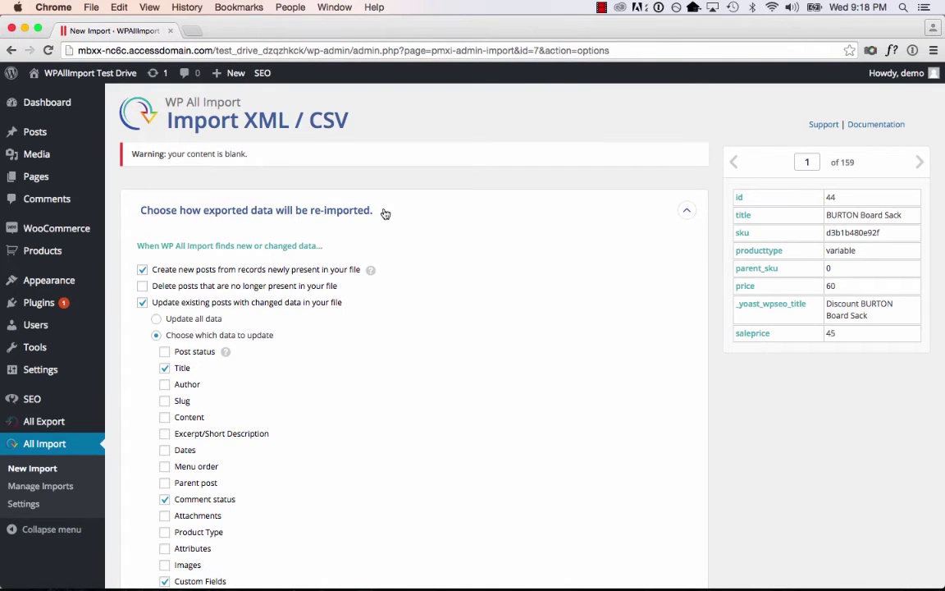
Add _regular_price and _sale_price to the custom fields updated on re-import.
scroll(441, 218, down, 3)
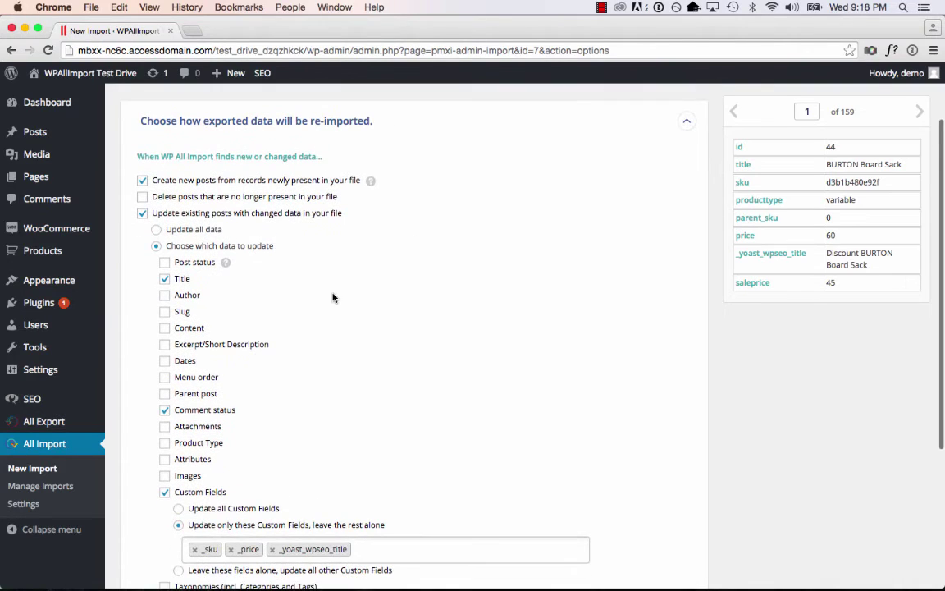
scroll(234, 277, down, 1)
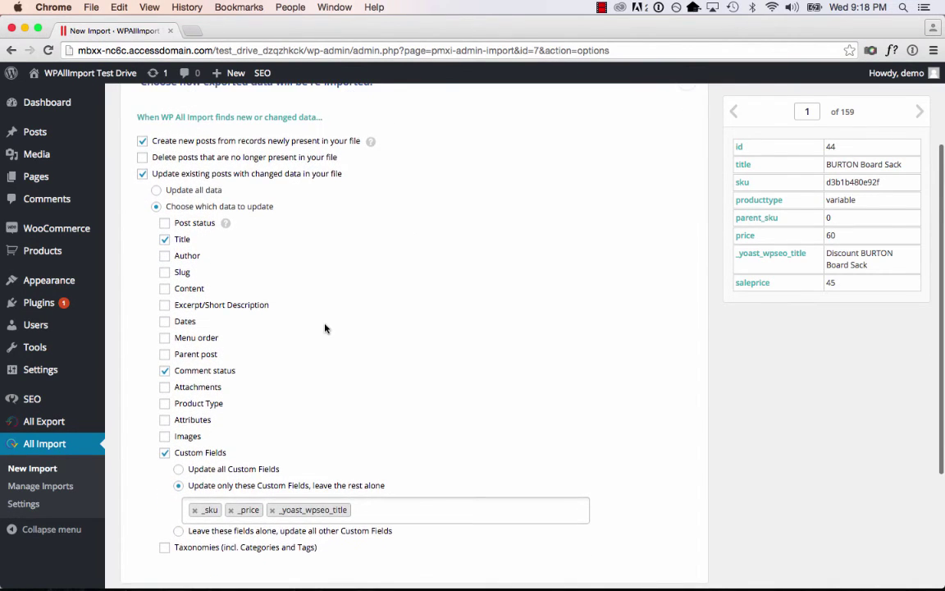
scroll(325, 328, down, 3)
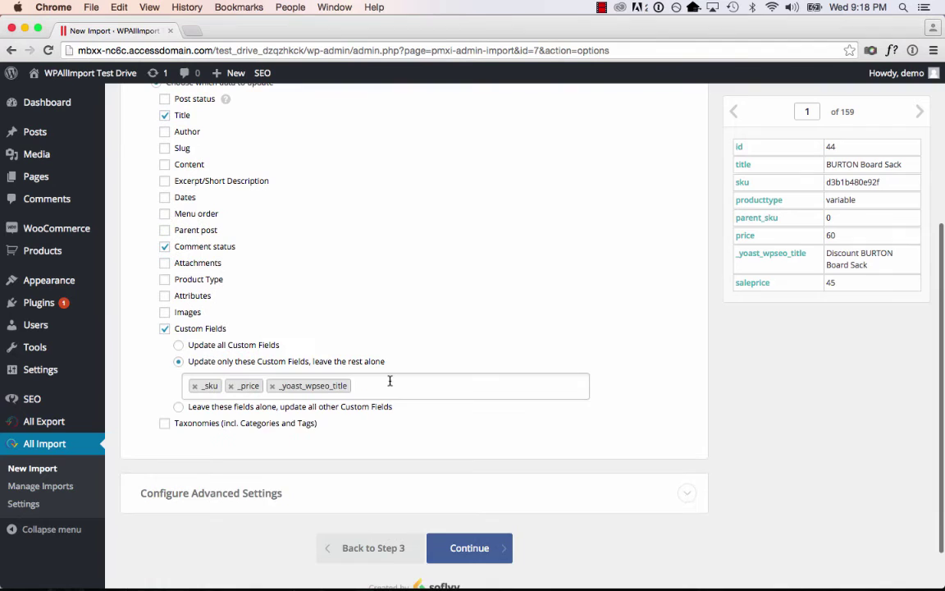
click(390, 382)
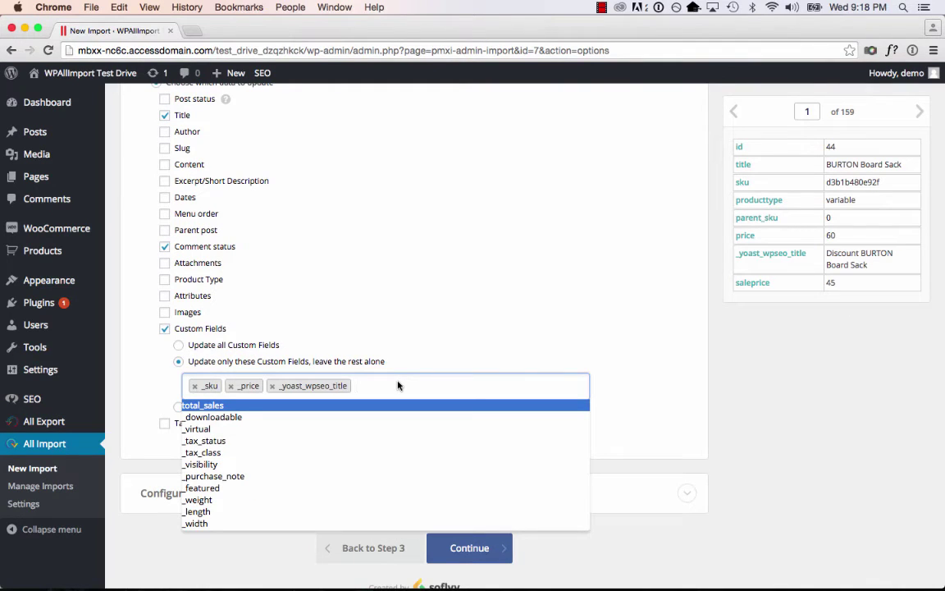
text(_regular_p)
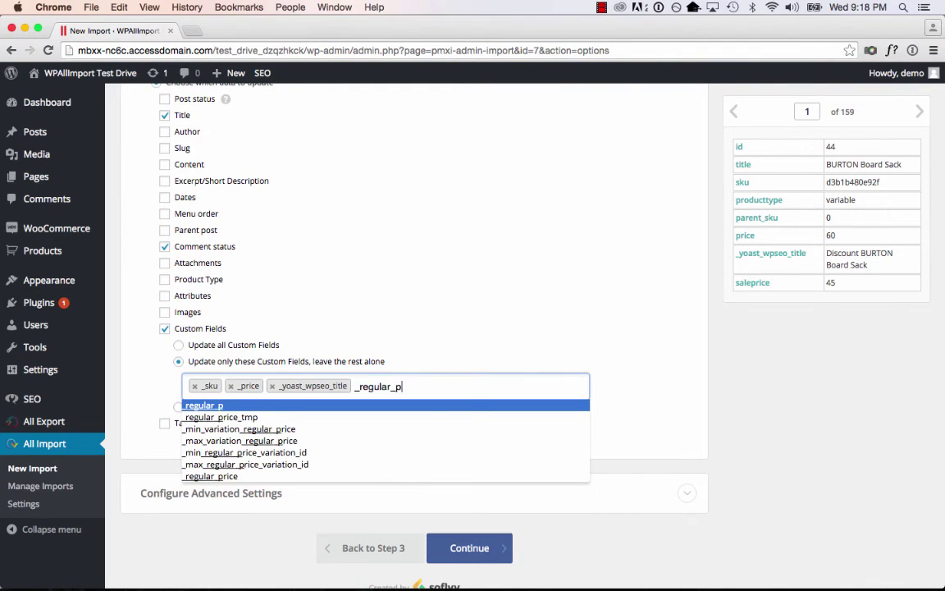
text(rice)
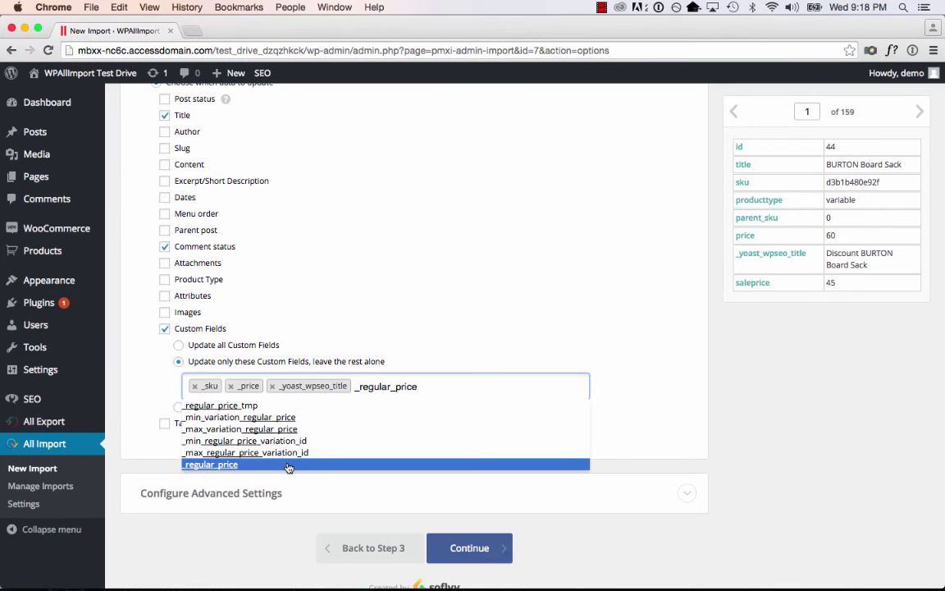
click(289, 468)
text(_sale_)
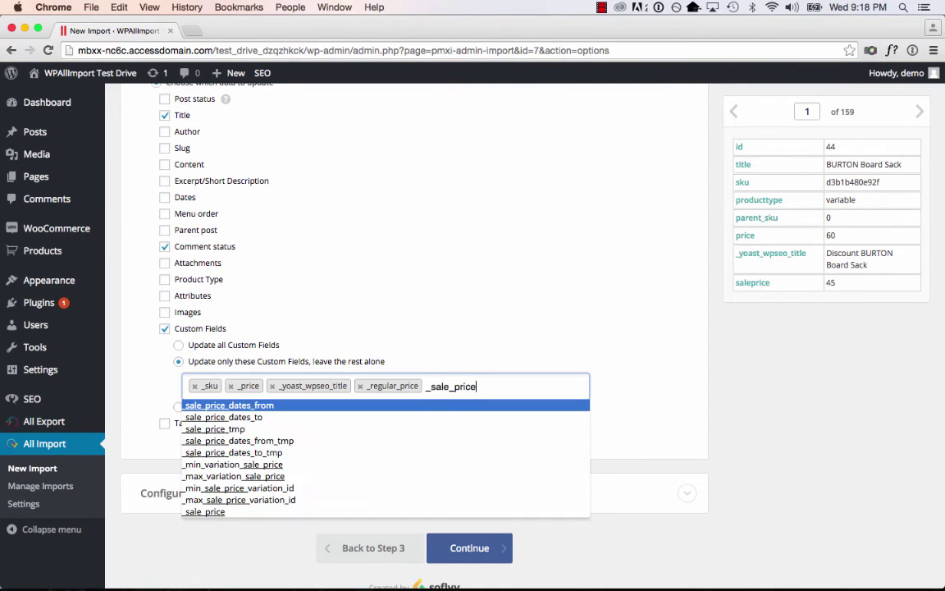
click(316, 511)
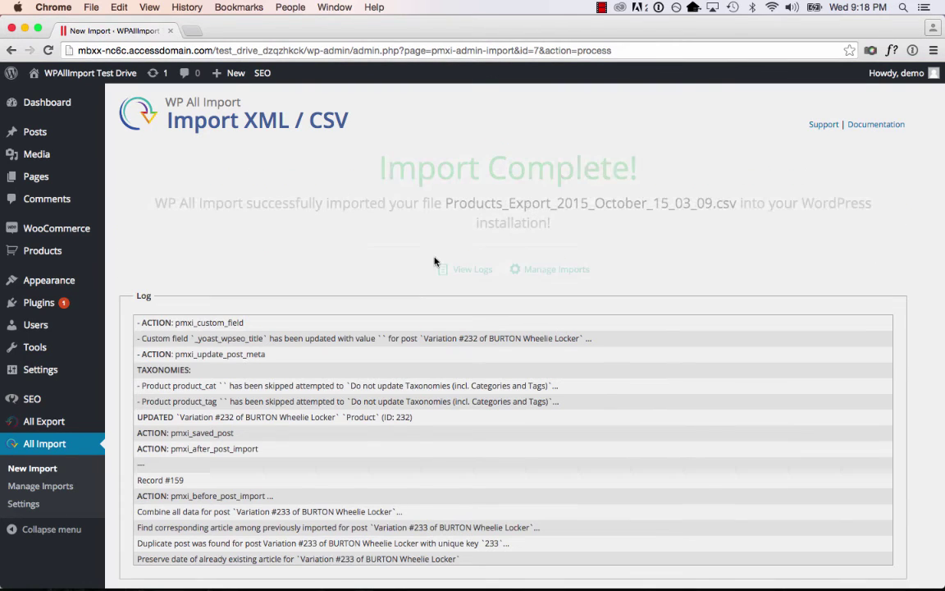
In the products list, confirm BURTON Board Sack shows £60.00 reduced to £45.00.
click(61, 251)
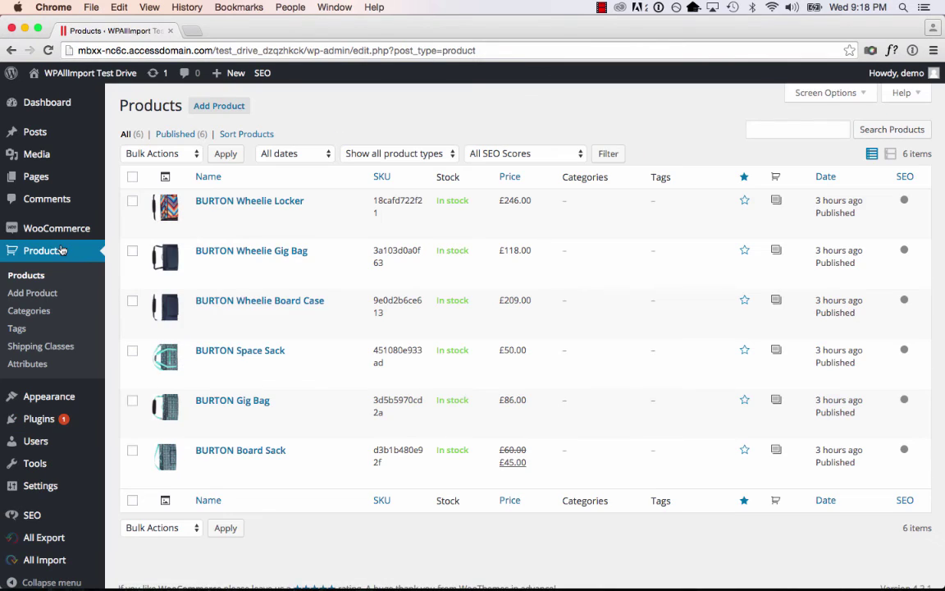
triple_click(506, 450)
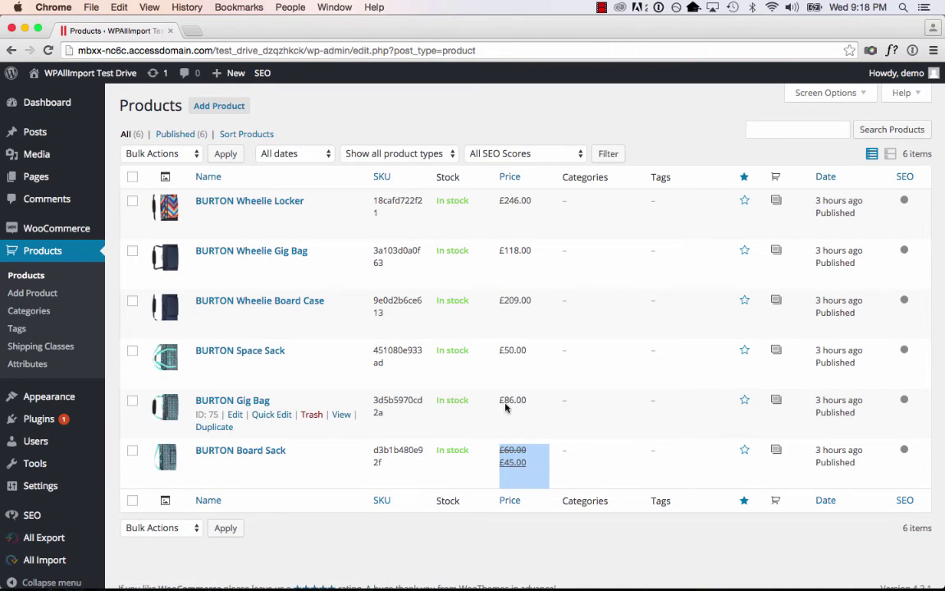
click(499, 445)
double_click(515, 449)
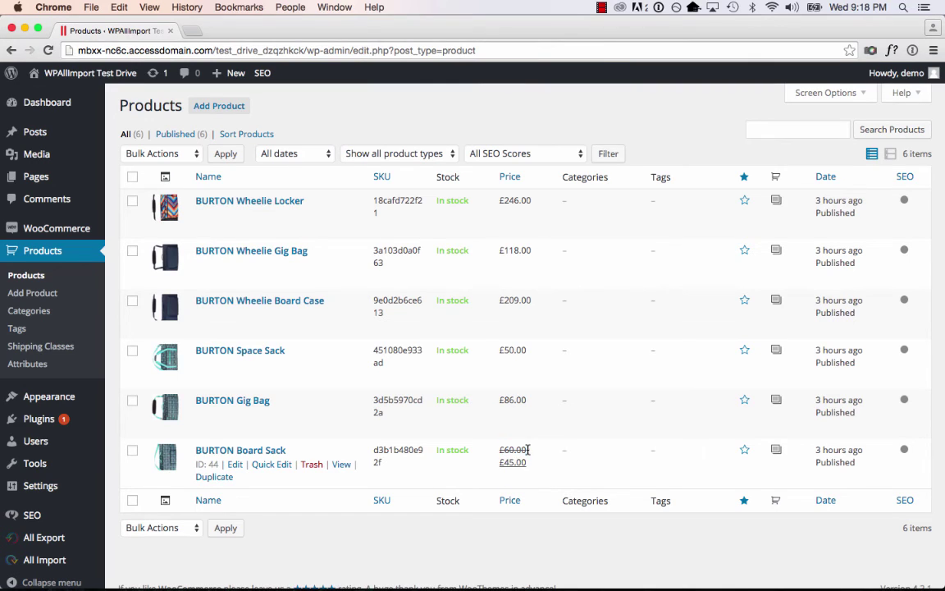
click(500, 461)
drag(500, 461, 528, 463)
click(528, 462)
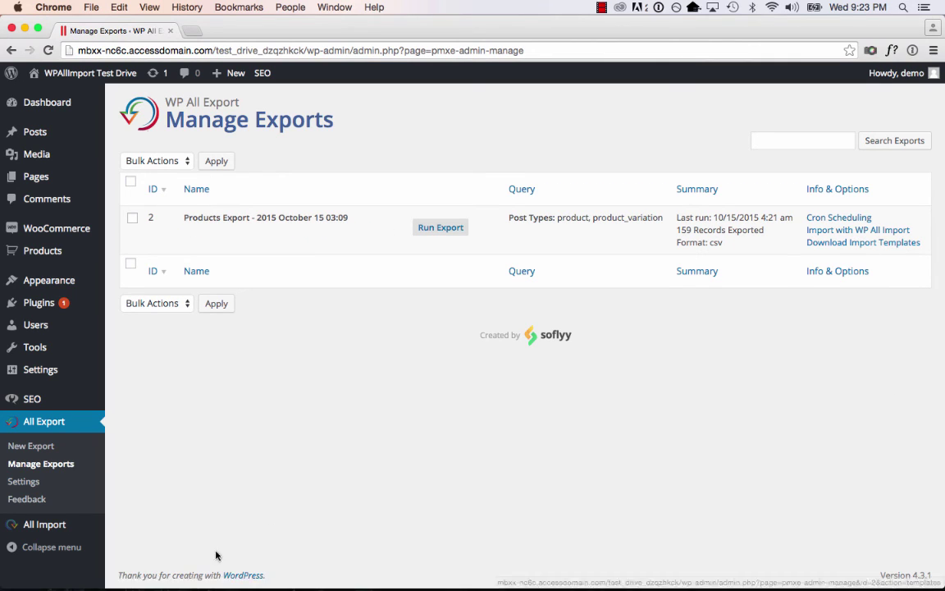
Open Cron Scheduling for the Products Export from Manage Exports.
mouse_move(51, 534)
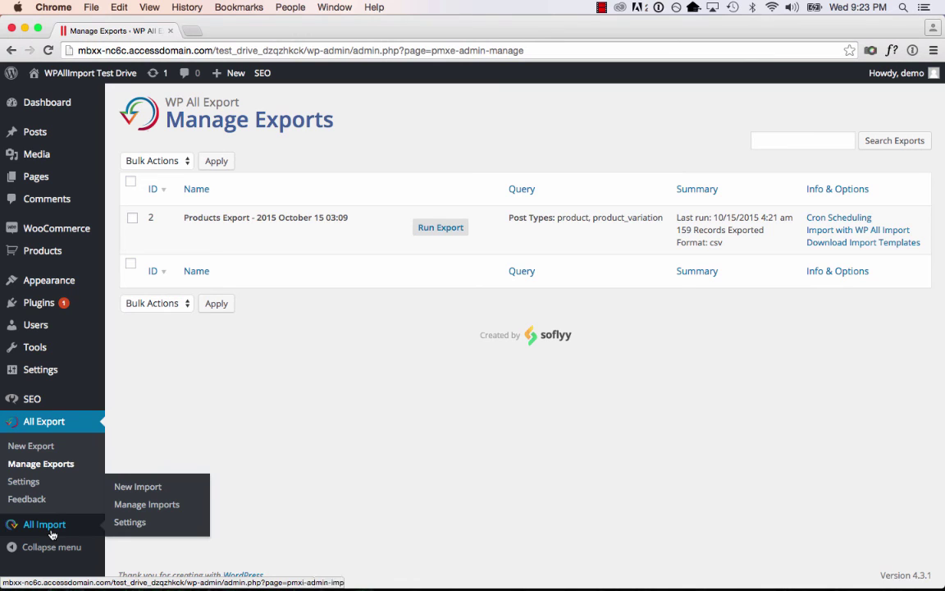
click(857, 219)
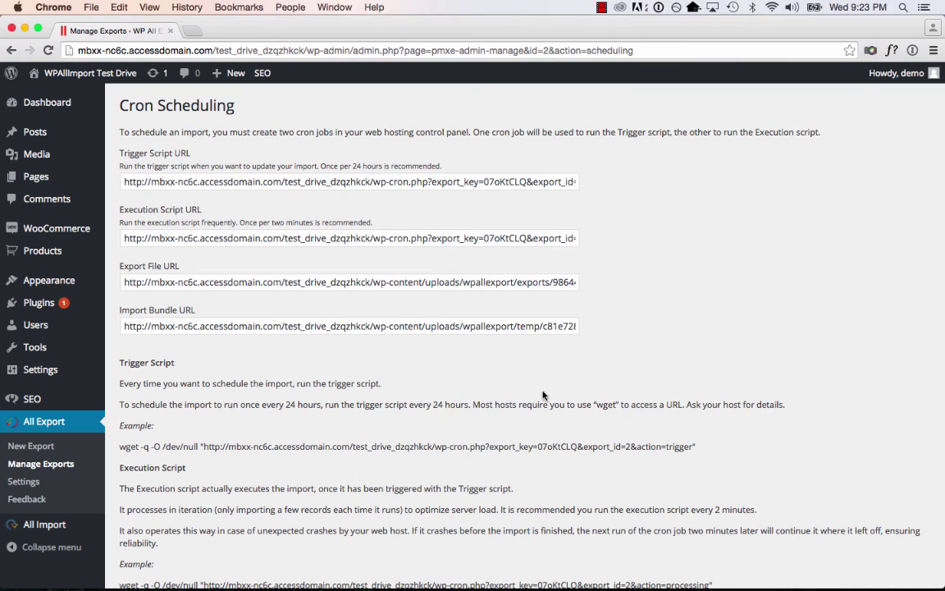
Open the export file URL for Products-Export-2015-October-15-0309.csv in a new Chrome tab, then close that tab.
click(366, 281)
key(super+t)
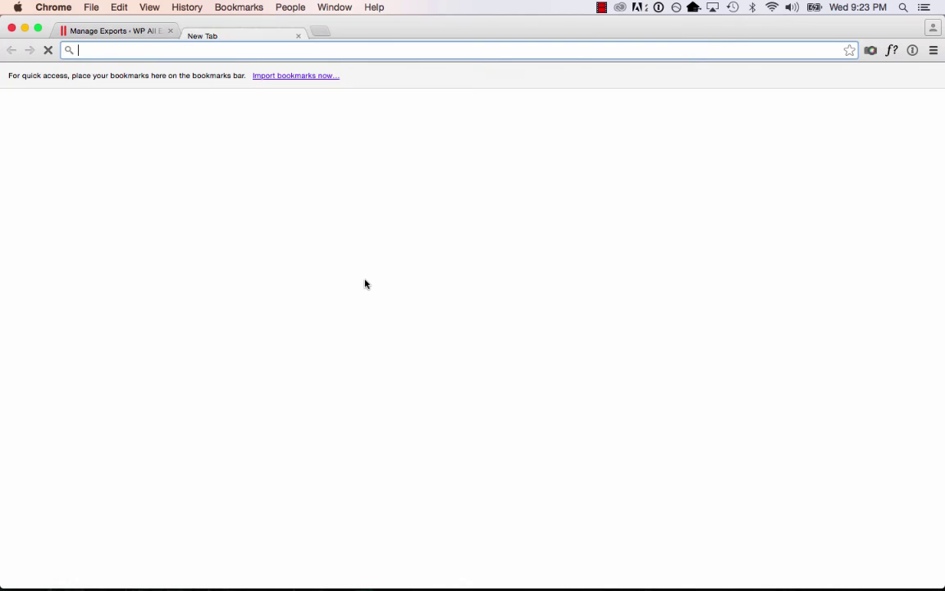
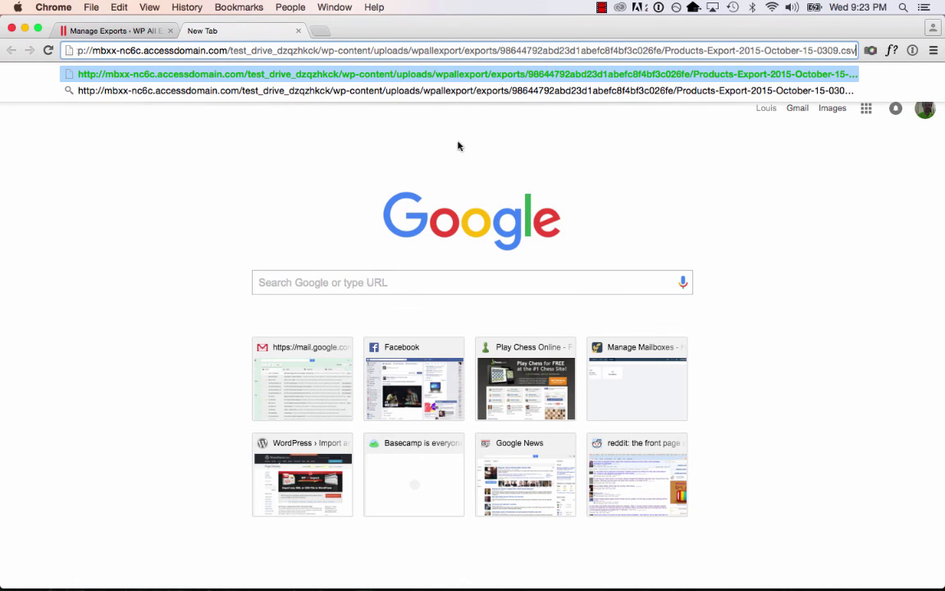
key(super+w)
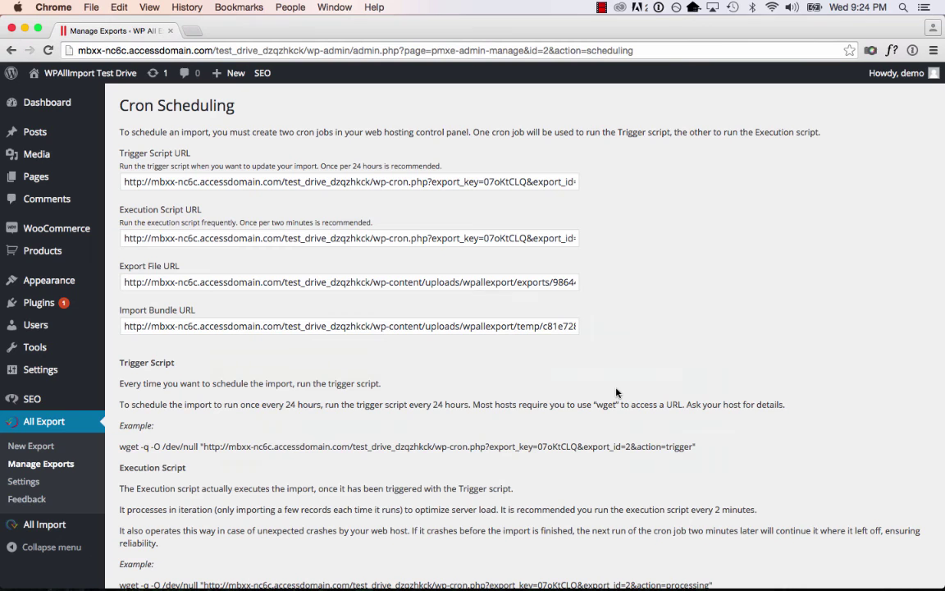